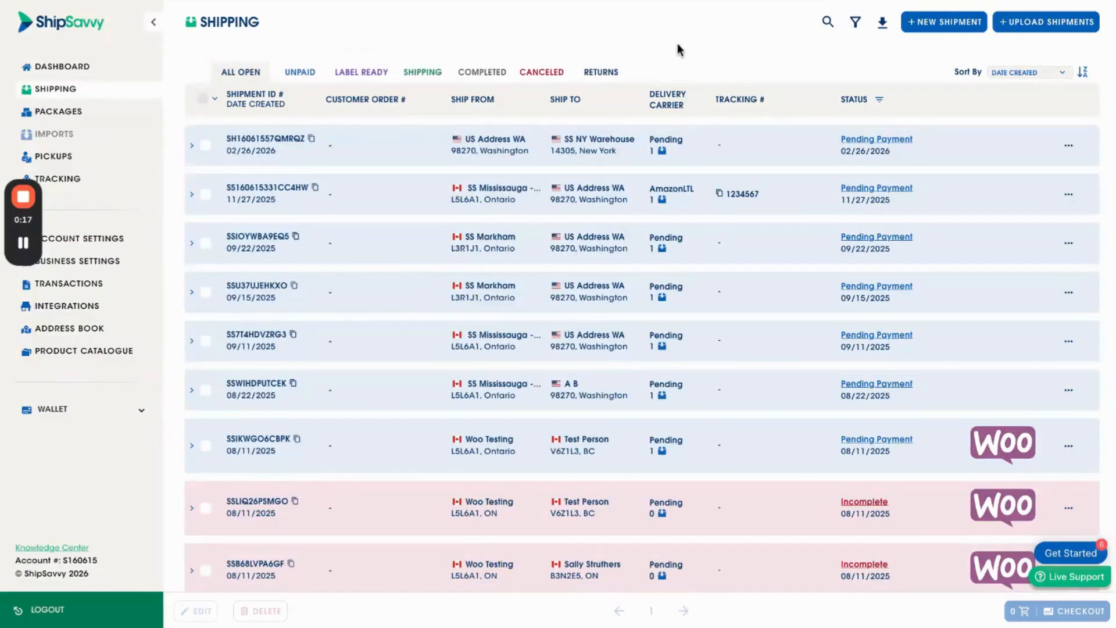
Start a new shipment and set its starting point to the saved CA Address - BC.
click(944, 26)
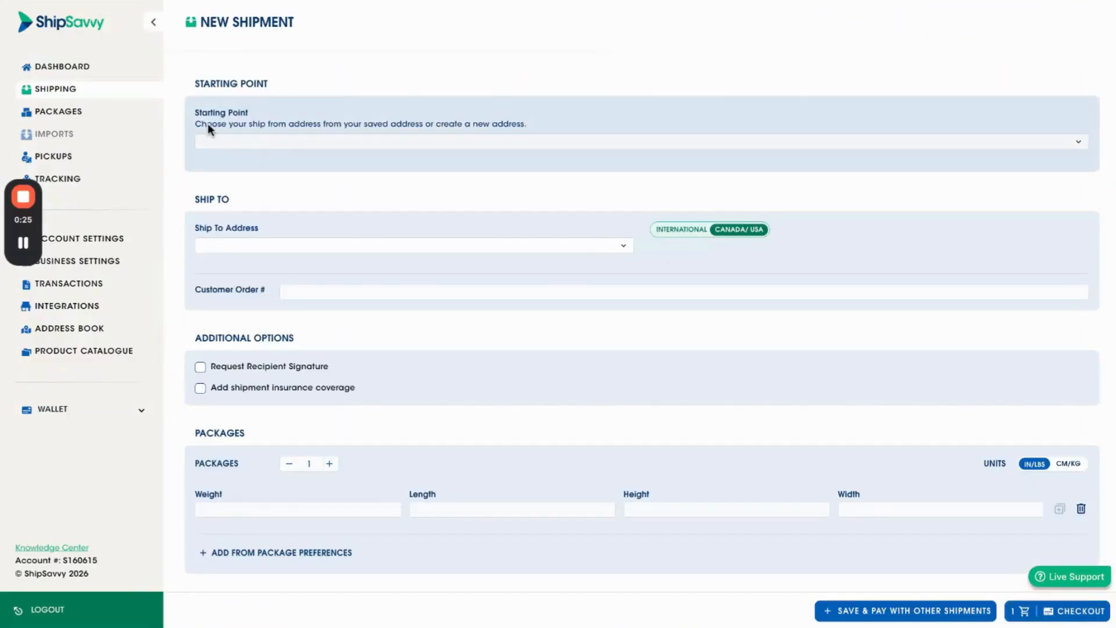
click(279, 142)
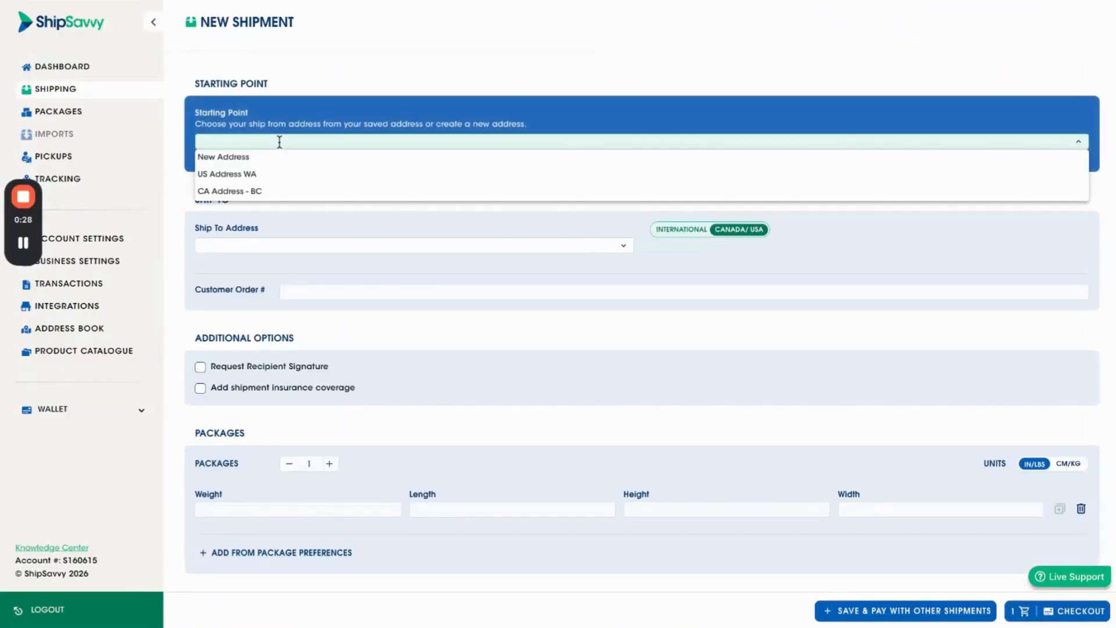
click(260, 193)
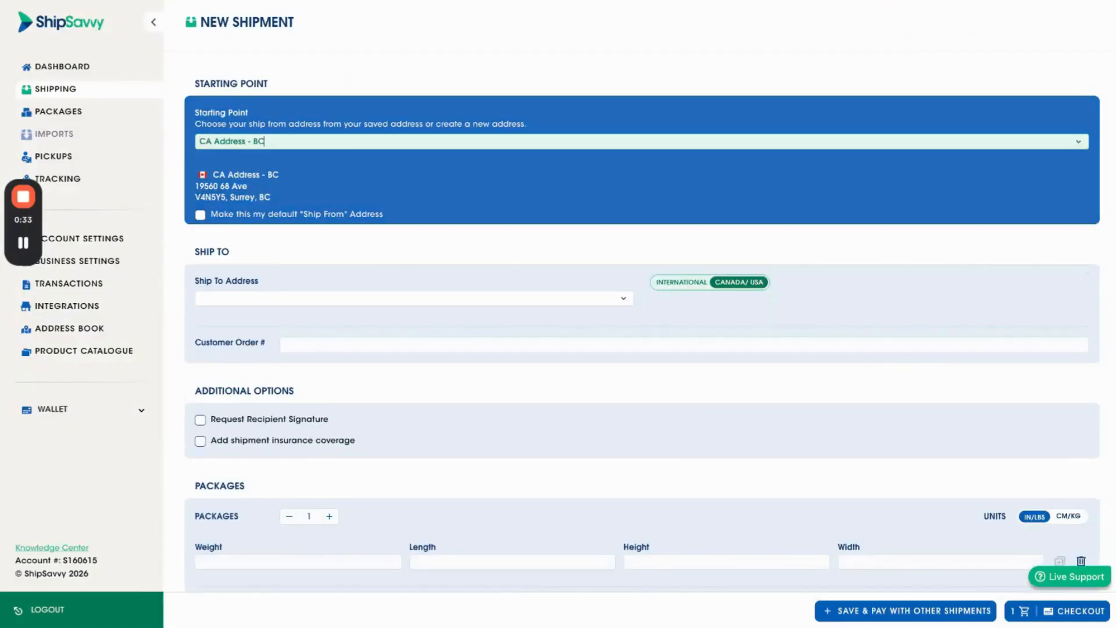
Set the Ship To address to New Address and fill in the US receiver's name, postal address, phone number and email.
scroll(269, 246, down, 1)
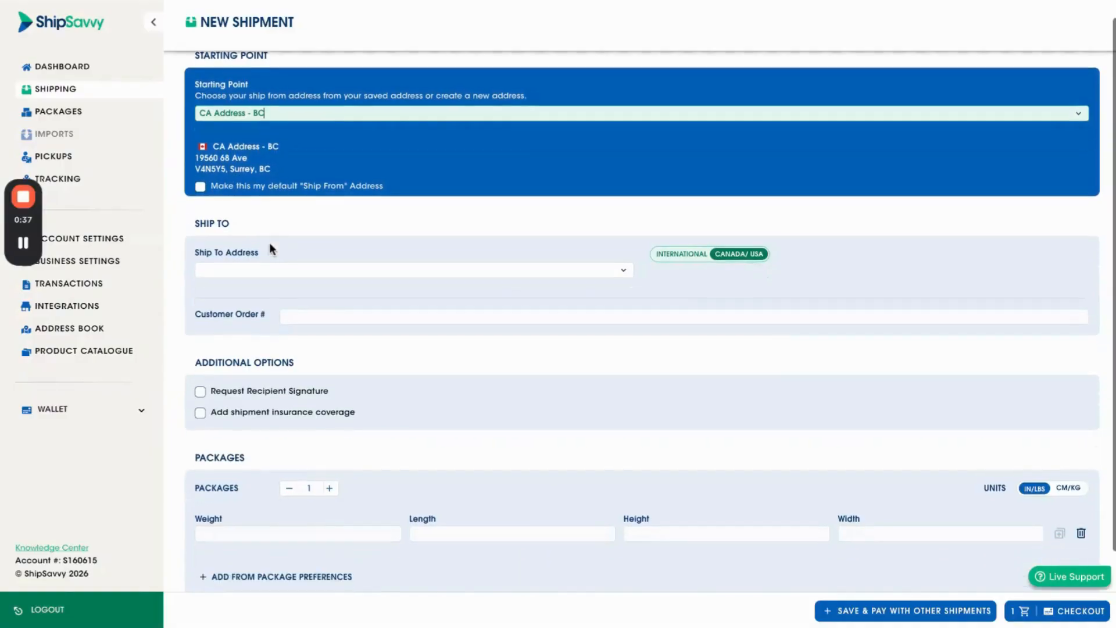
click(623, 259)
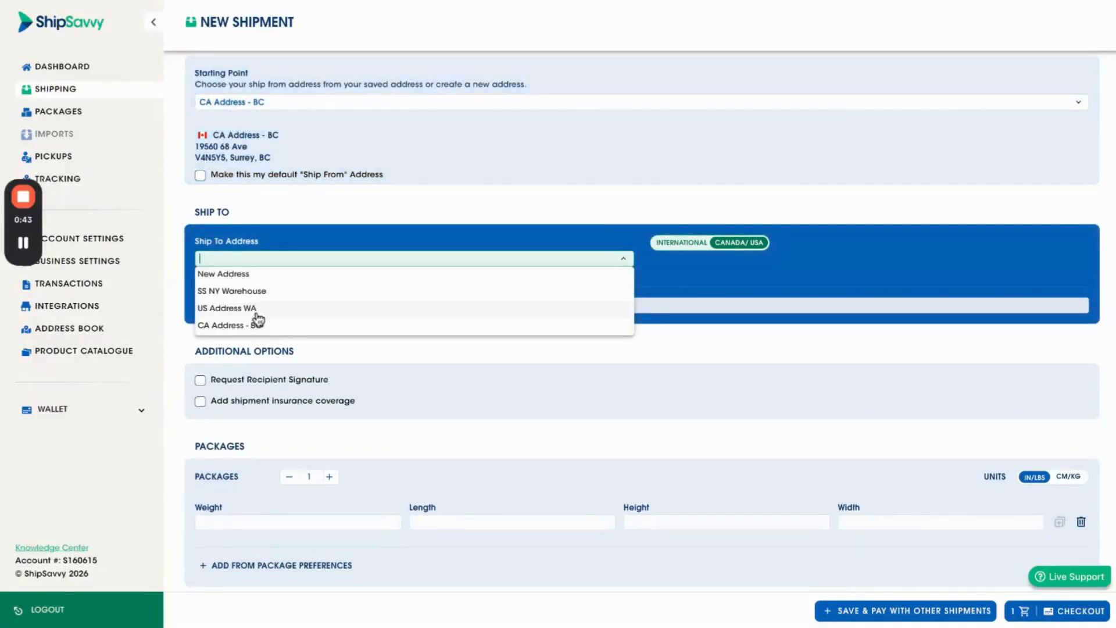
click(243, 275)
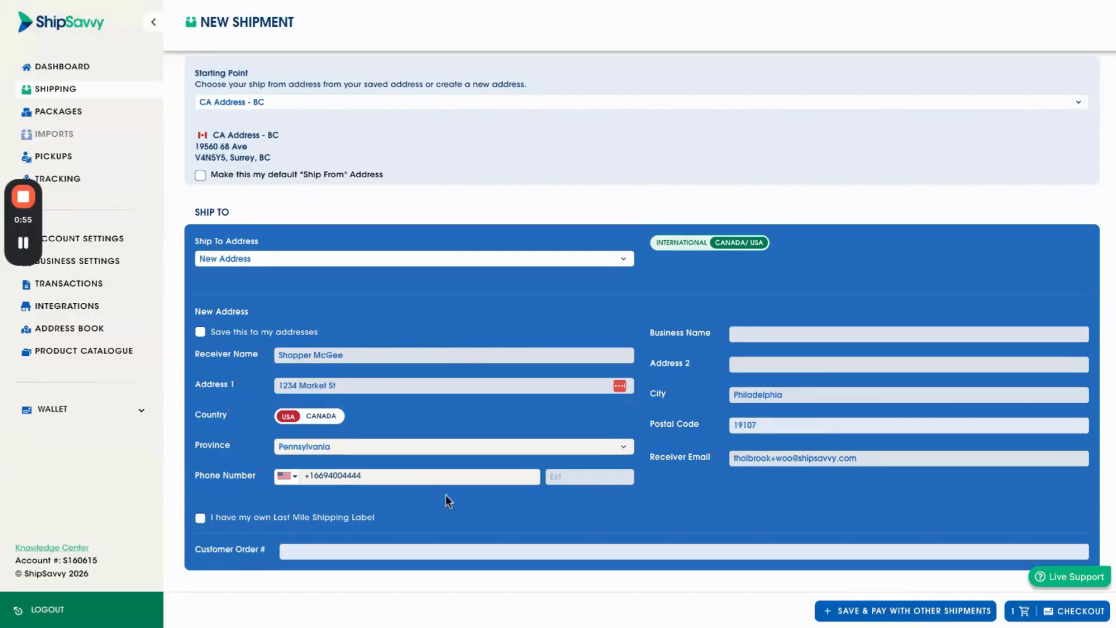
Try the option that saves the new receiver address to the saved addresses.
scroll(709, 522, down, 3)
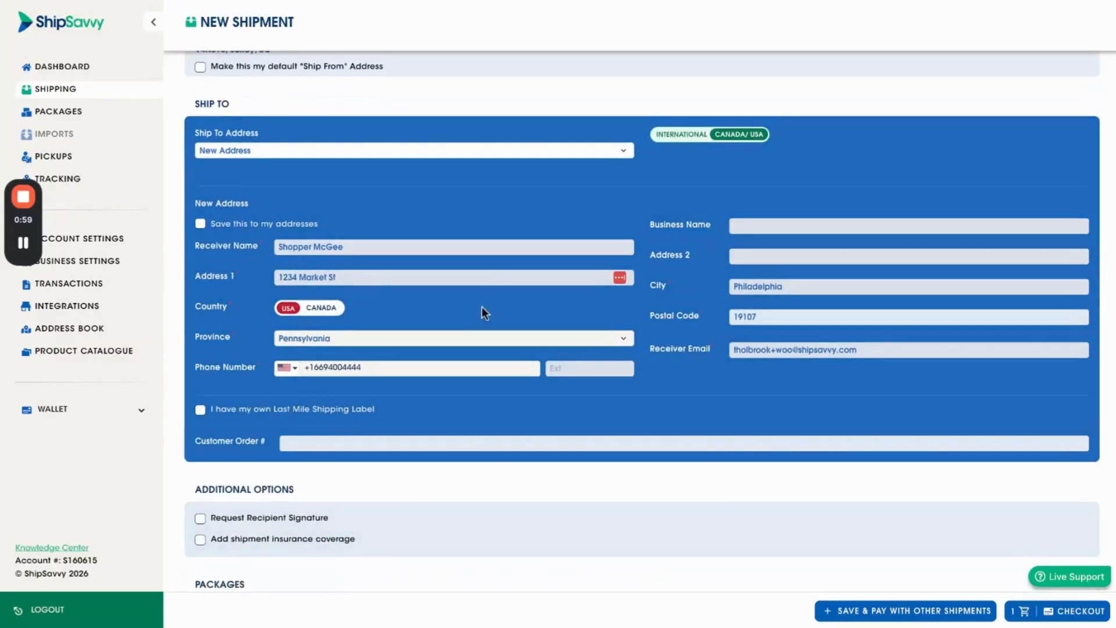
scroll(472, 314, down, 2)
scroll(256, 284, up, 2)
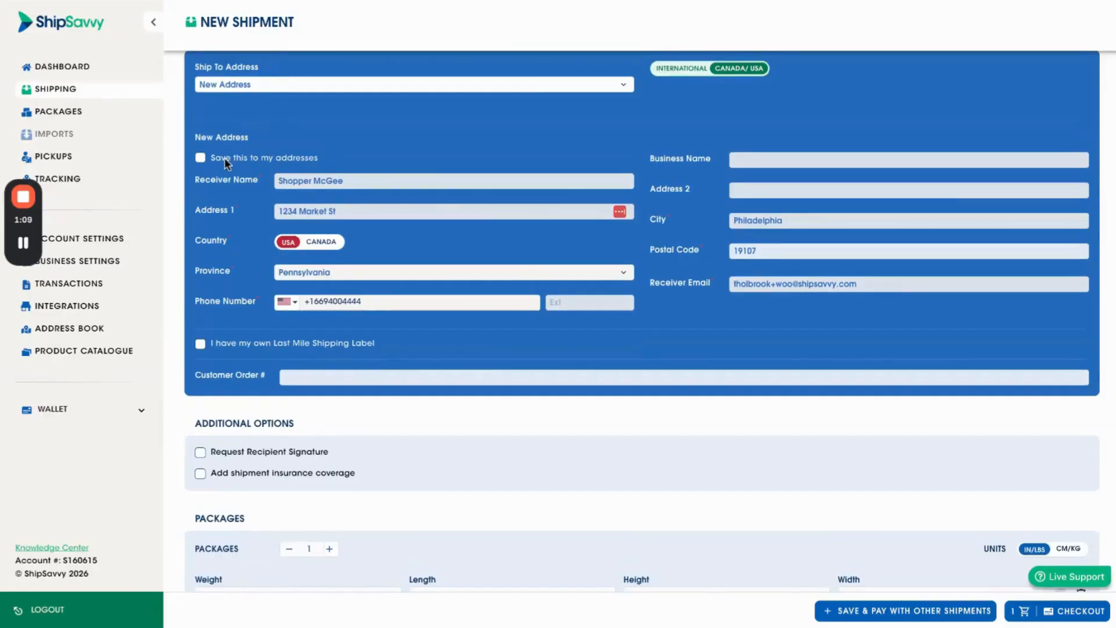
click(200, 158)
click(201, 159)
Try the own Last Mile Shipping Label option together with the option to purchase a First Mile Shipping Label.
click(200, 345)
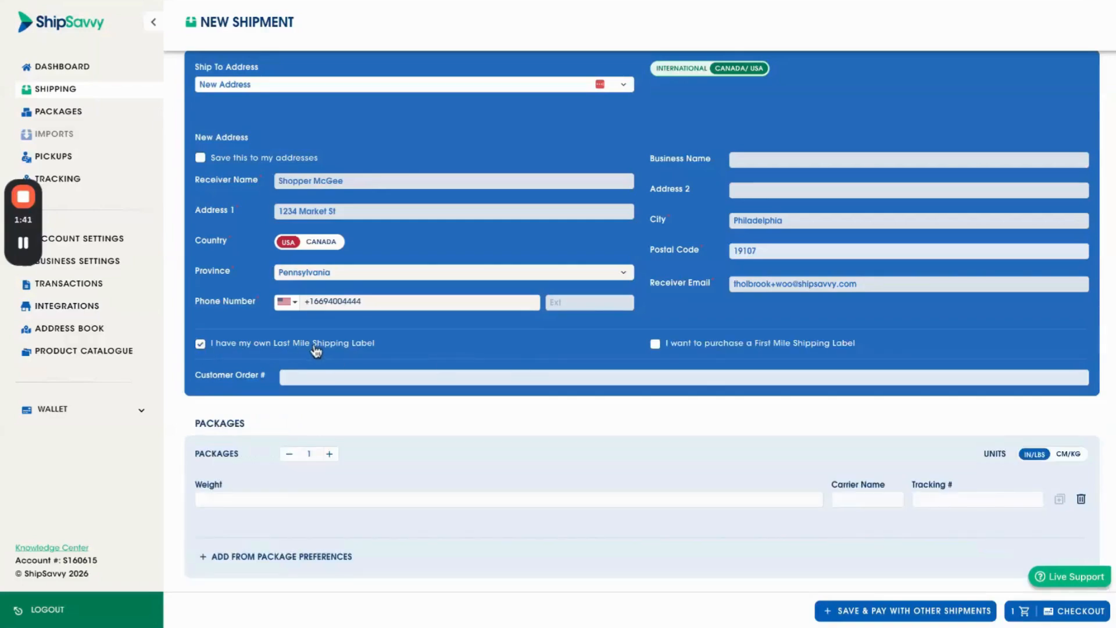
scroll(568, 479, down, 8)
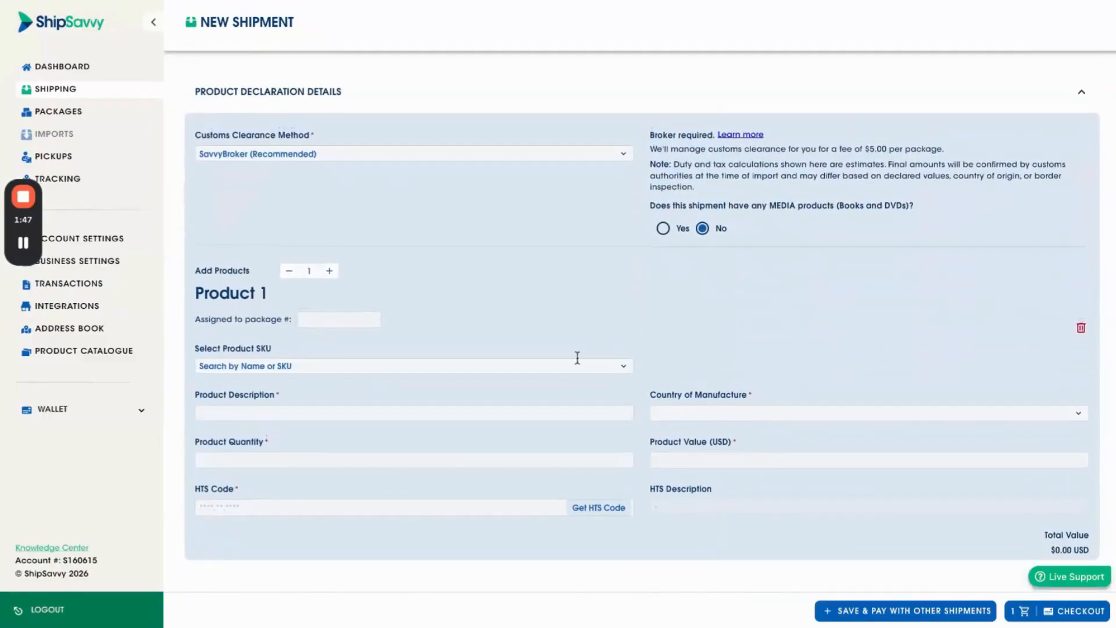
scroll(572, 358, up, 8)
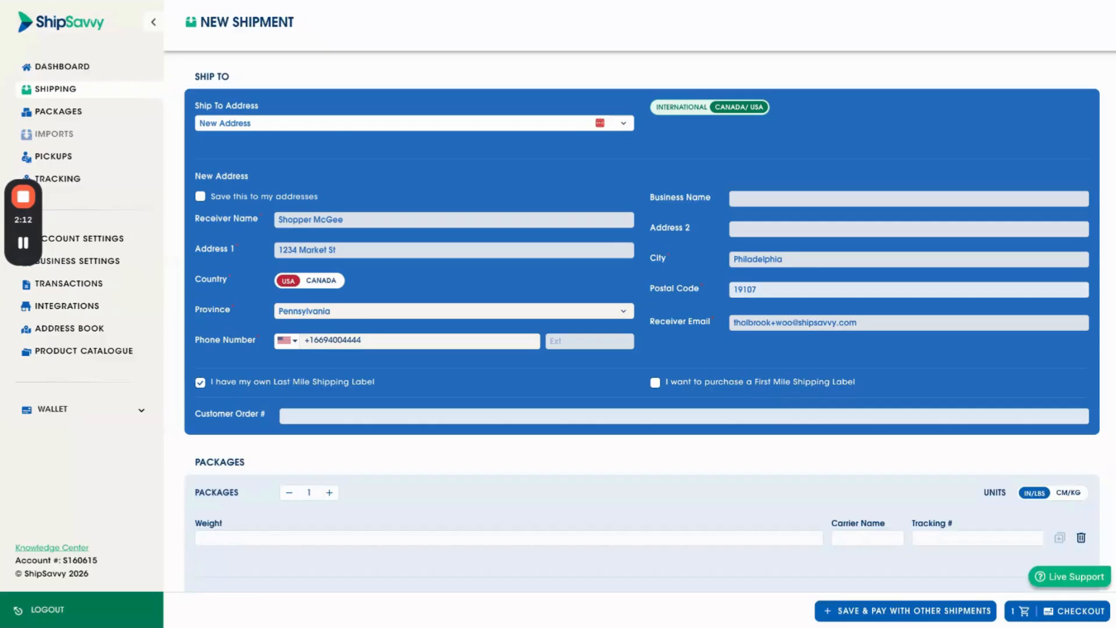
click(655, 383)
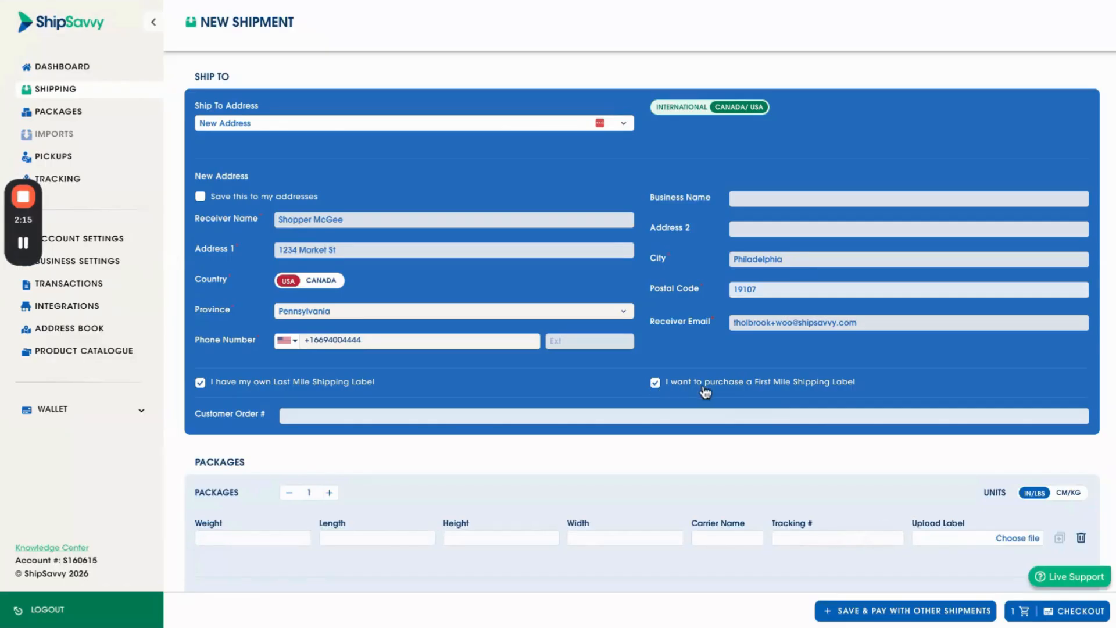
scroll(705, 392, down, 1)
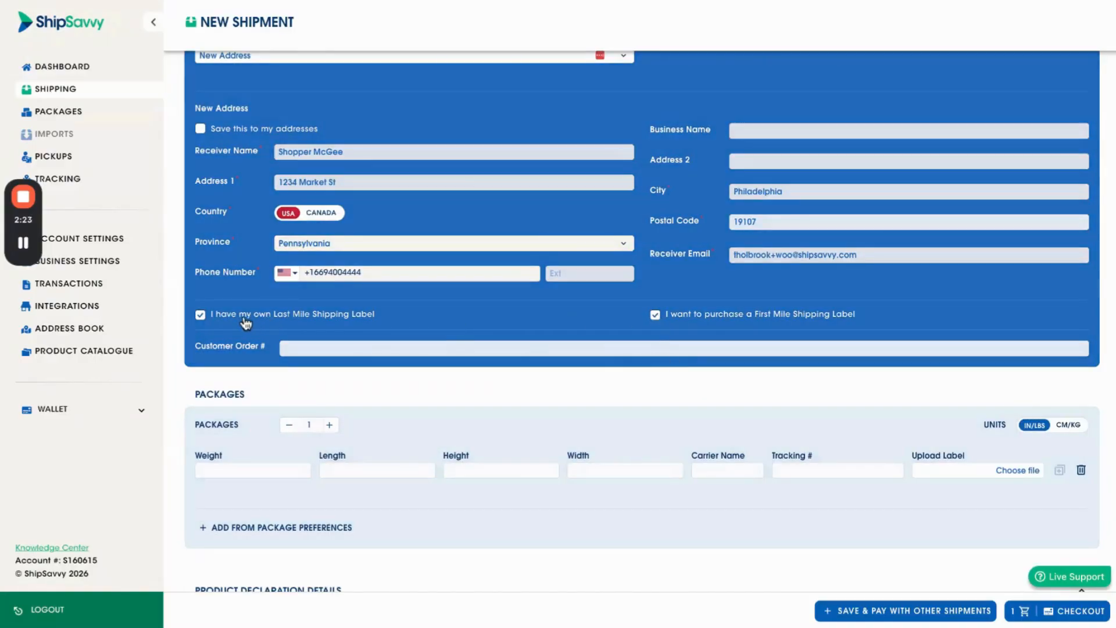
click(265, 321)
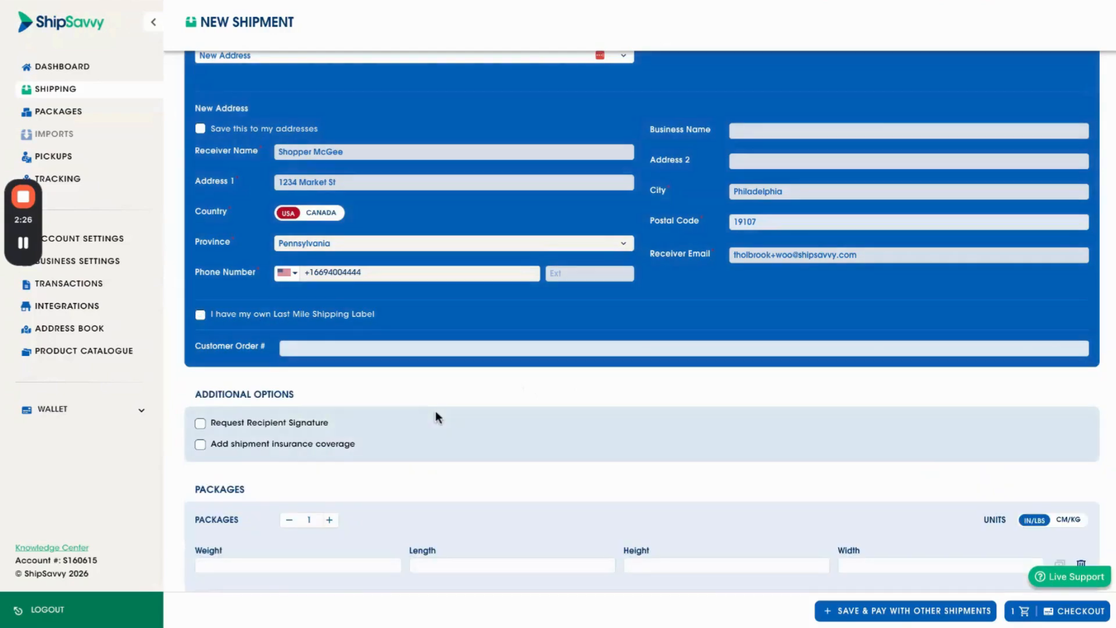
Try requesting a recipient signature for the shipment.
scroll(434, 410, down, 2)
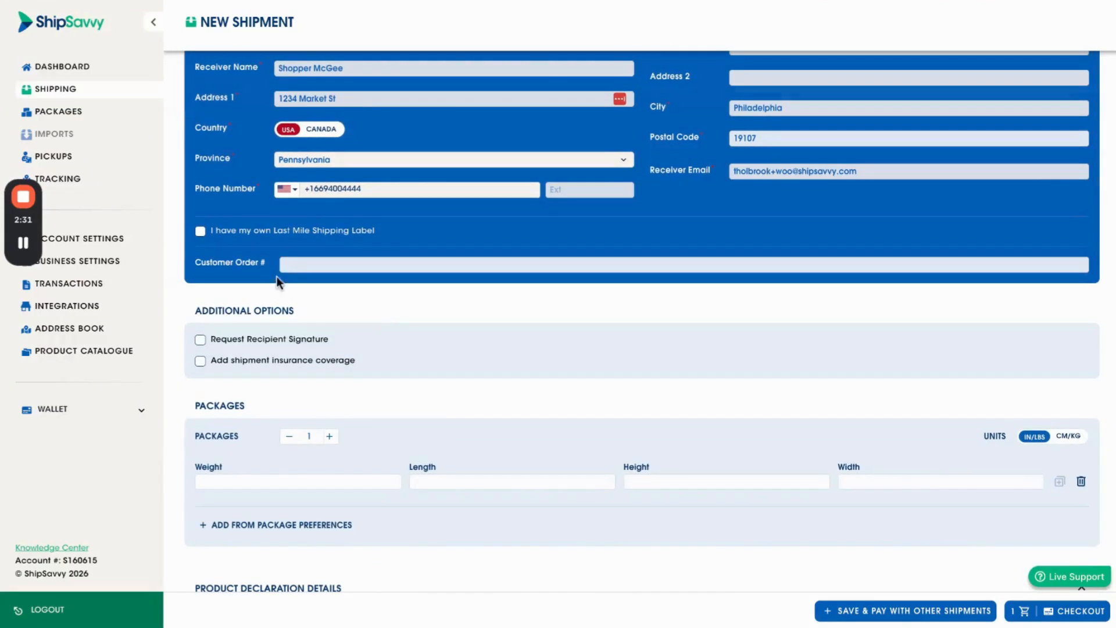
click(300, 265)
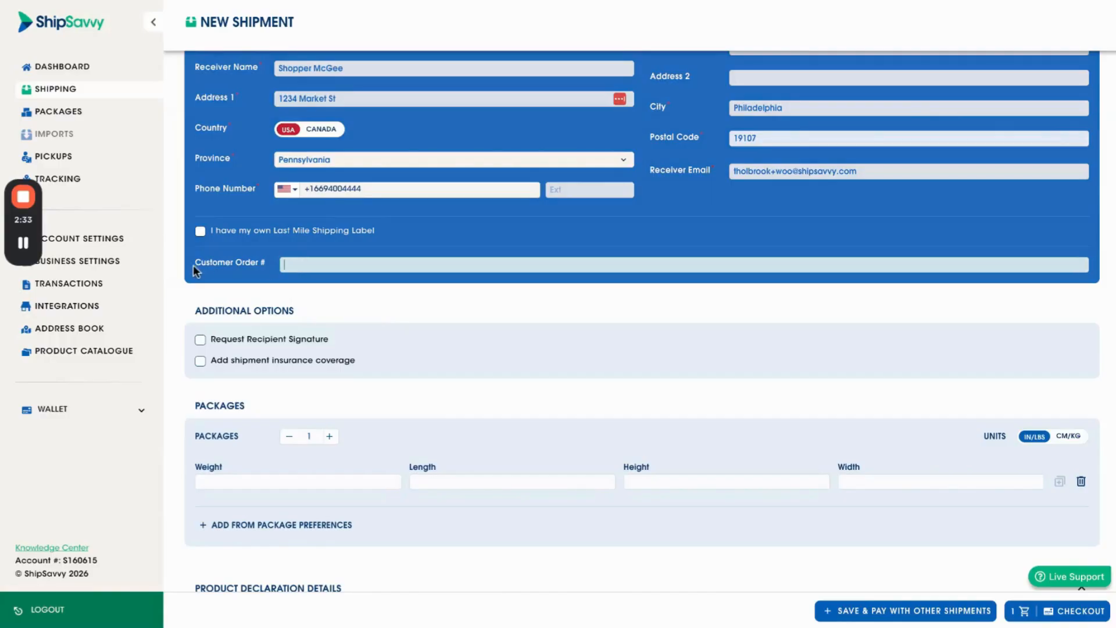
scroll(321, 294, down, 1)
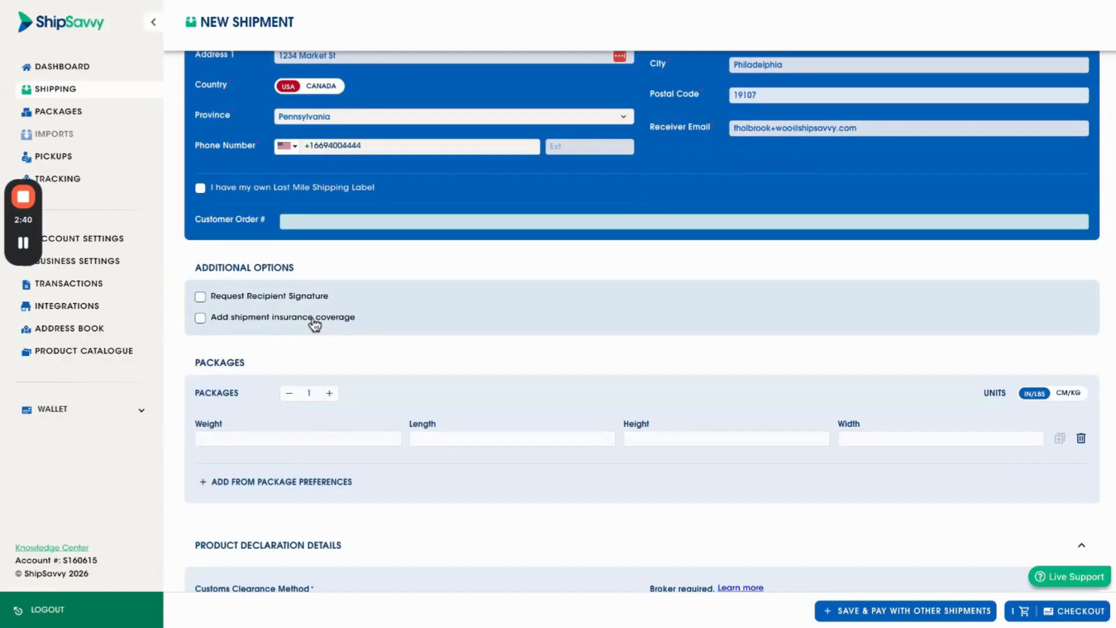
click(25, 243)
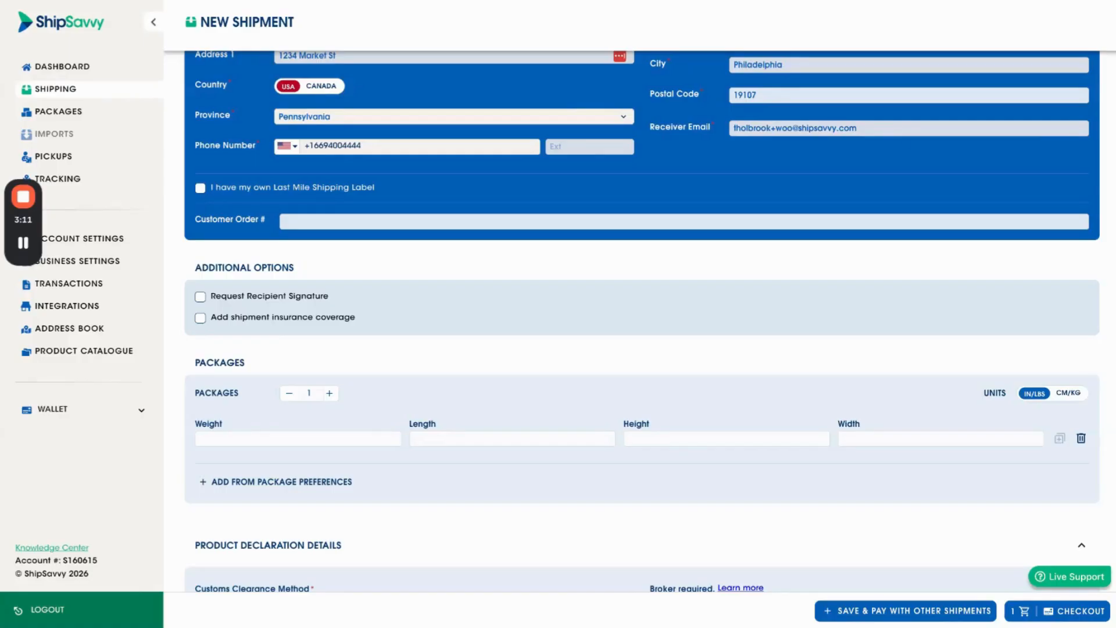
click(265, 299)
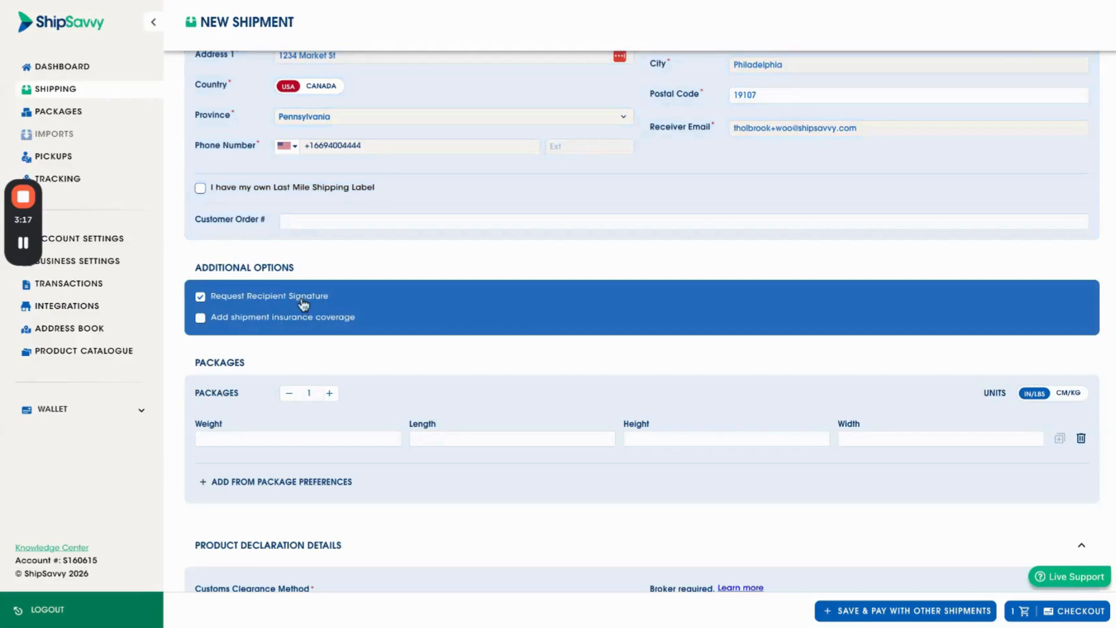
click(200, 298)
Add shipment insurance coverage with a declared value of 1000.
click(201, 319)
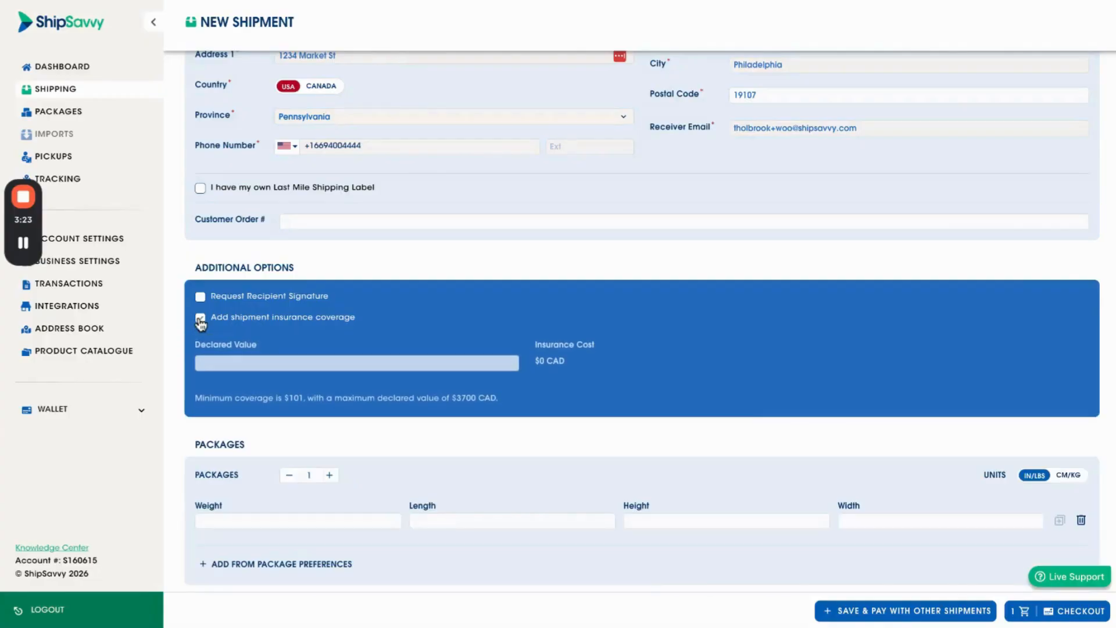
click(303, 365)
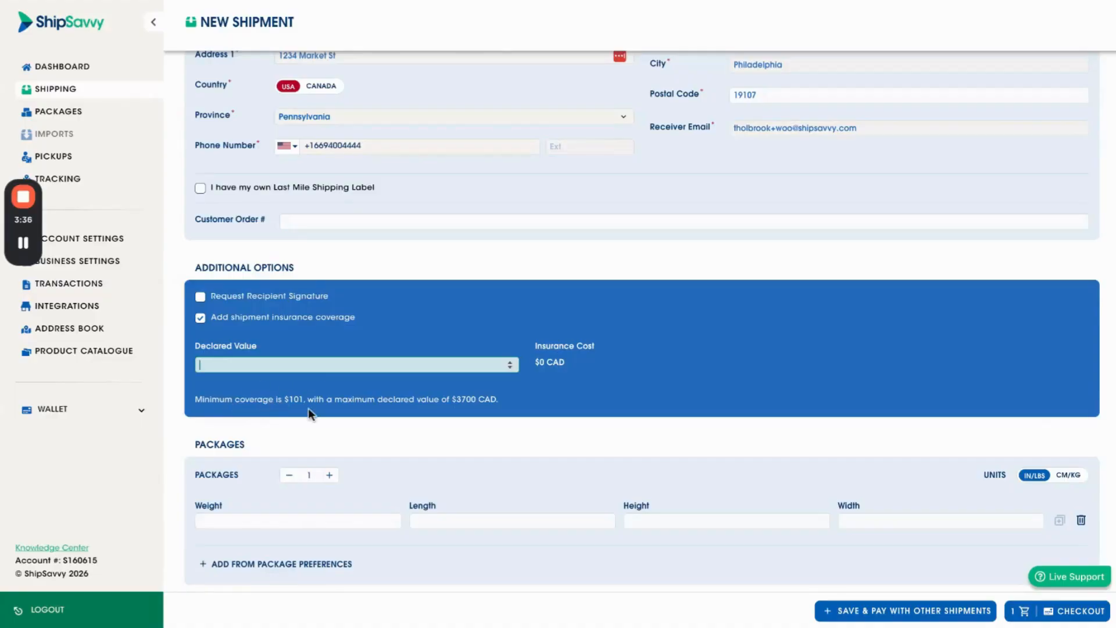
text(101)
key(BackSpace)
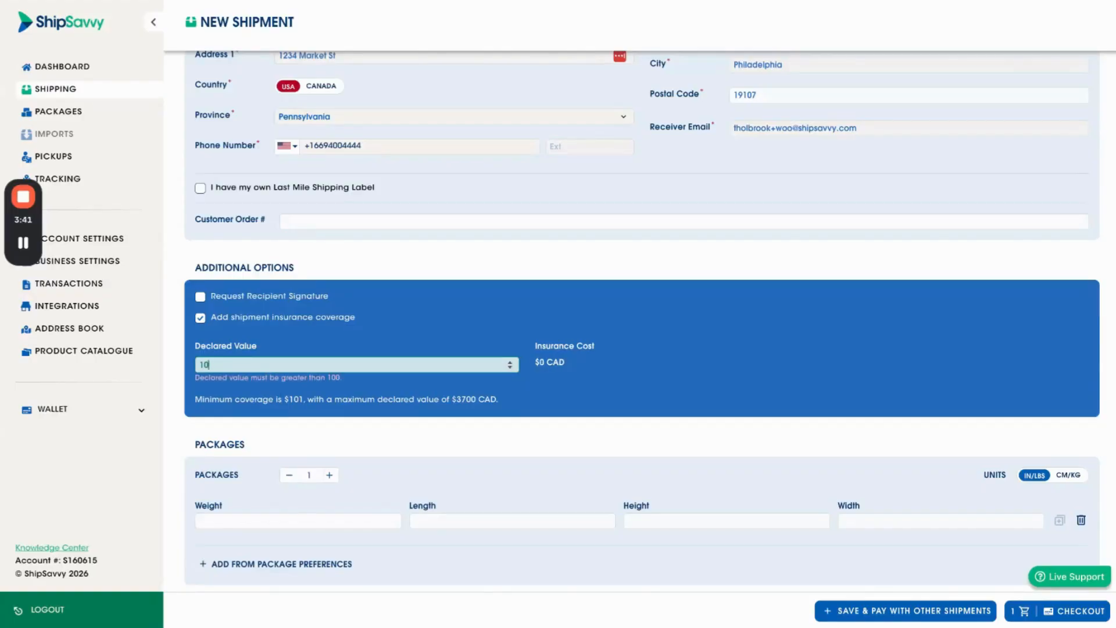
key(BackSpace)
key(BackSpace)
text(500)
key(BackSpace)
key(BackSpace)
key(BackSpace)
text(1000)
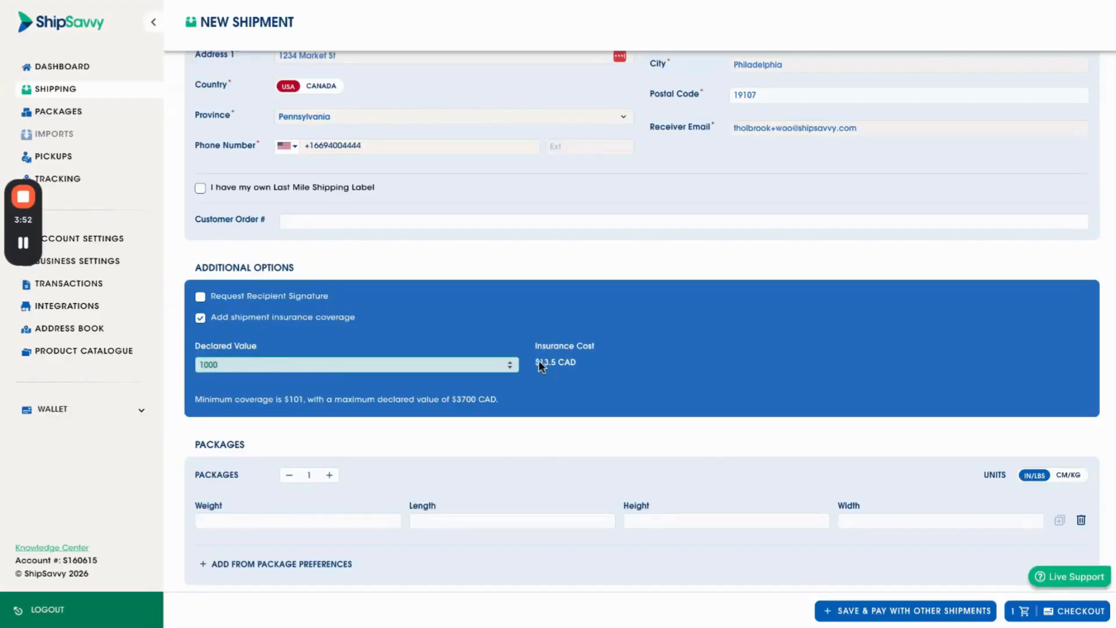
click(388, 401)
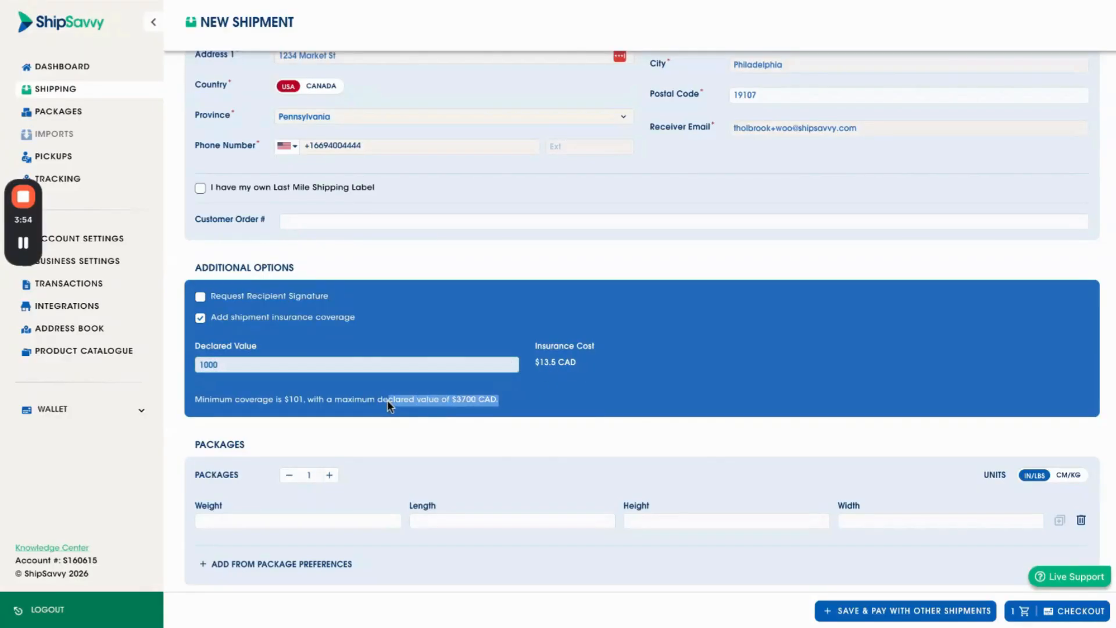
click(533, 400)
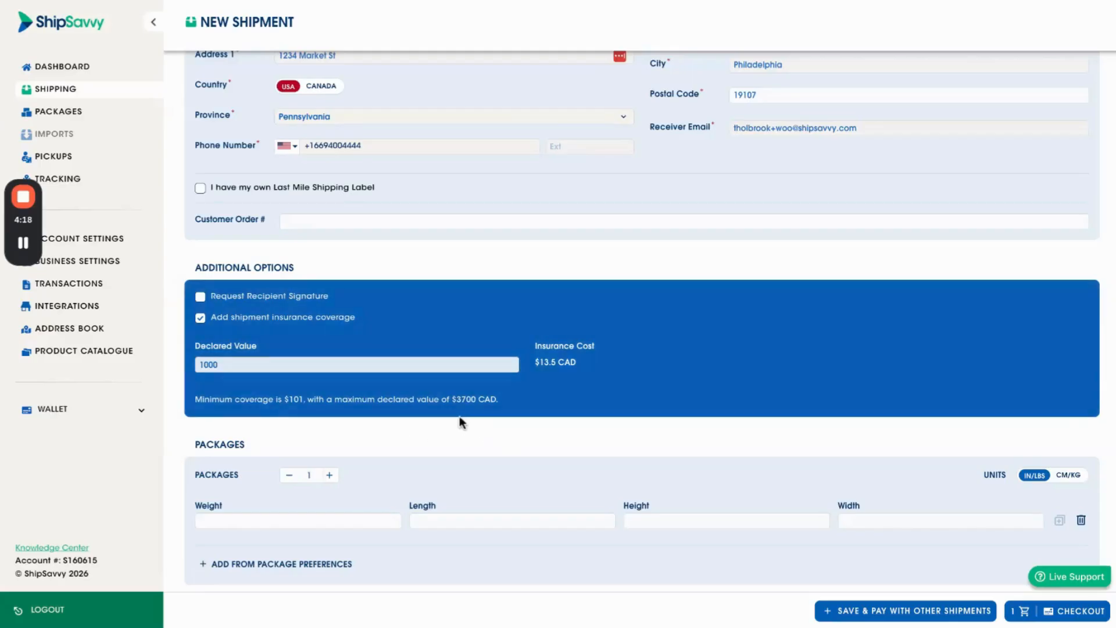
Fill in the package from a saved package preference with weight 20 and length, height and width of 12.
scroll(480, 430, down, 1)
scroll(480, 430, down, 1)
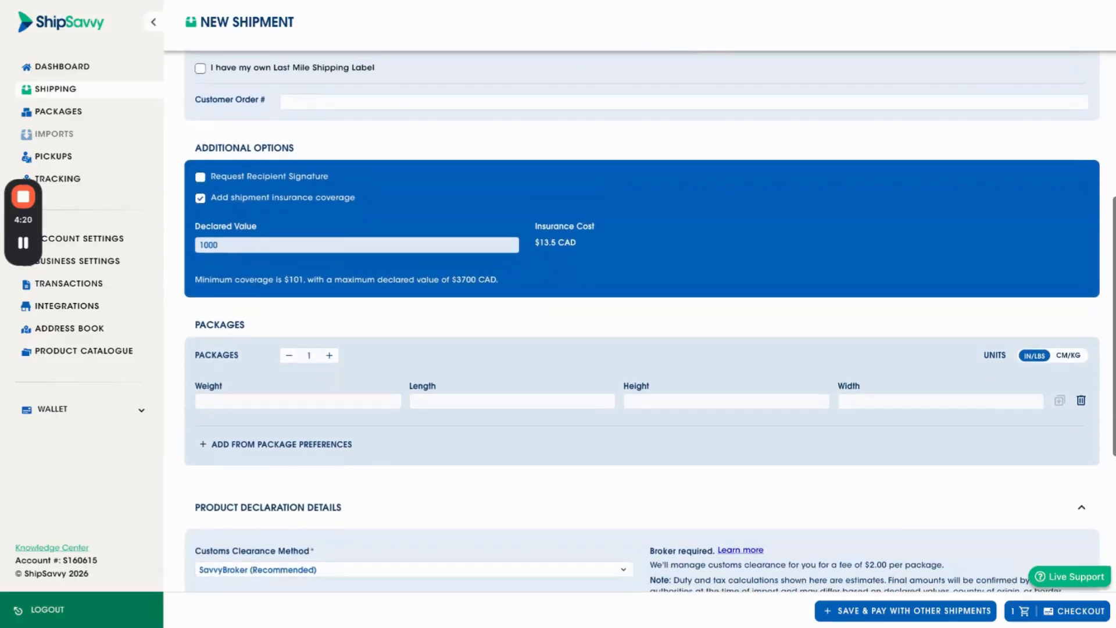
scroll(353, 329, down, 1)
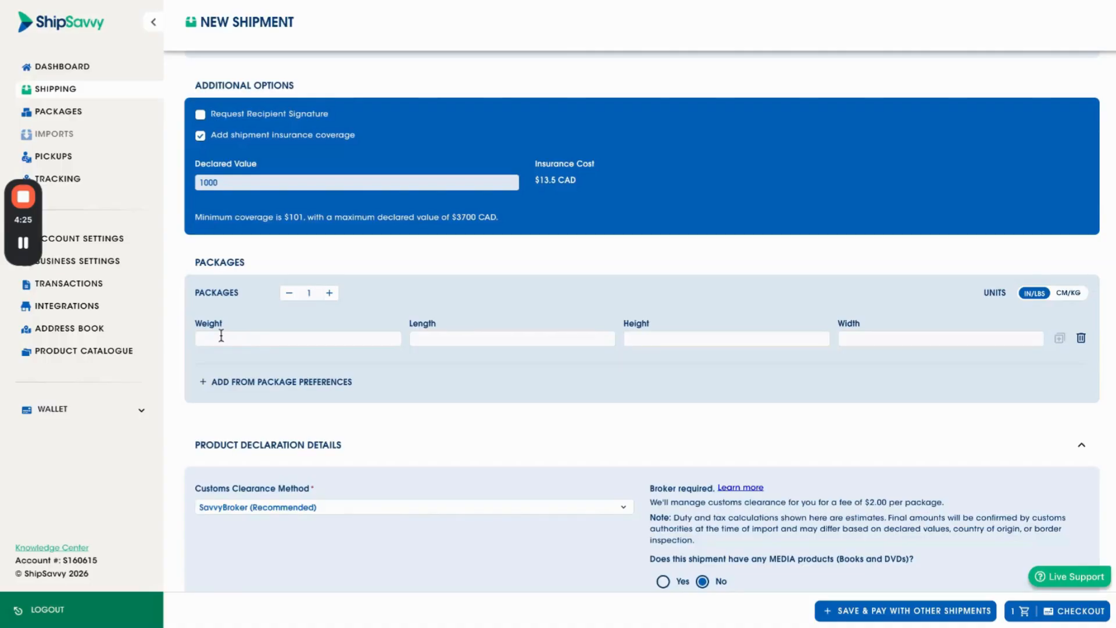
click(221, 336)
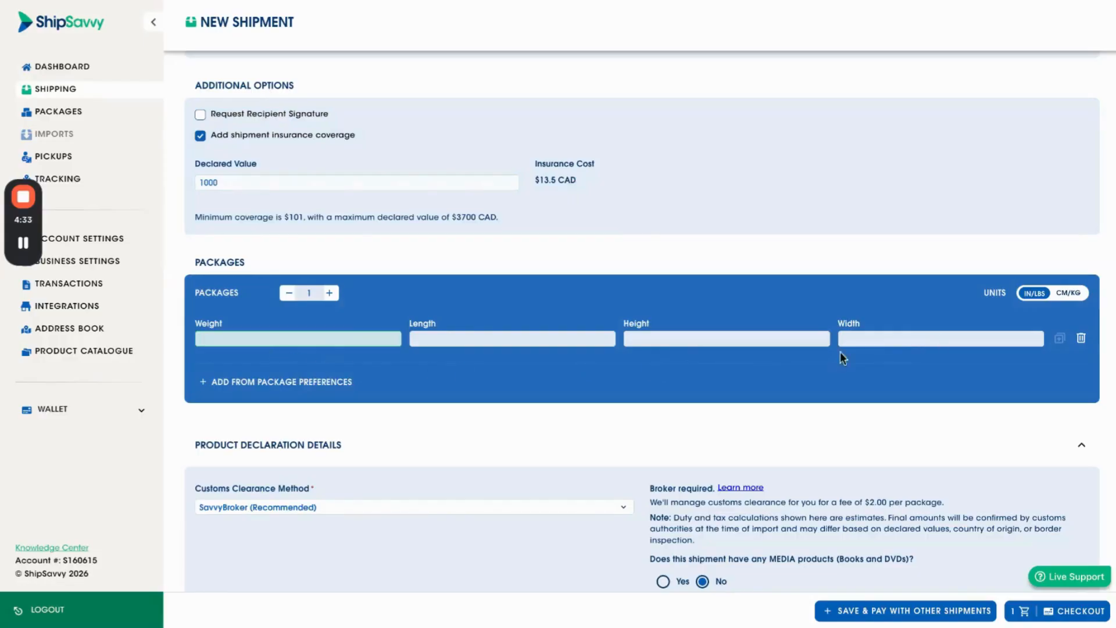
click(298, 354)
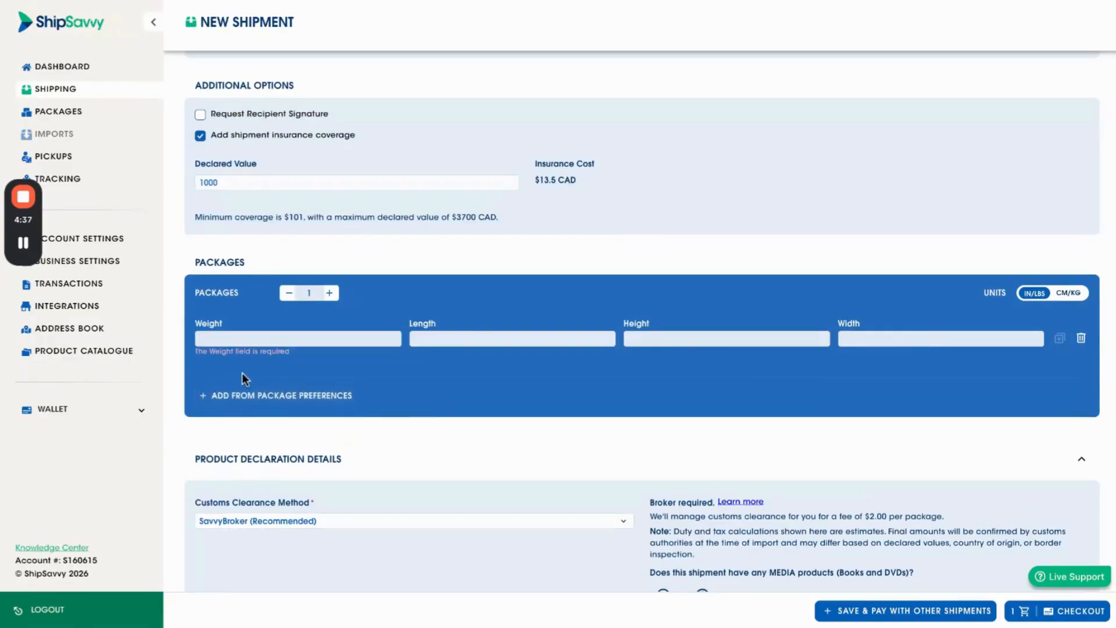
click(279, 397)
click(593, 410)
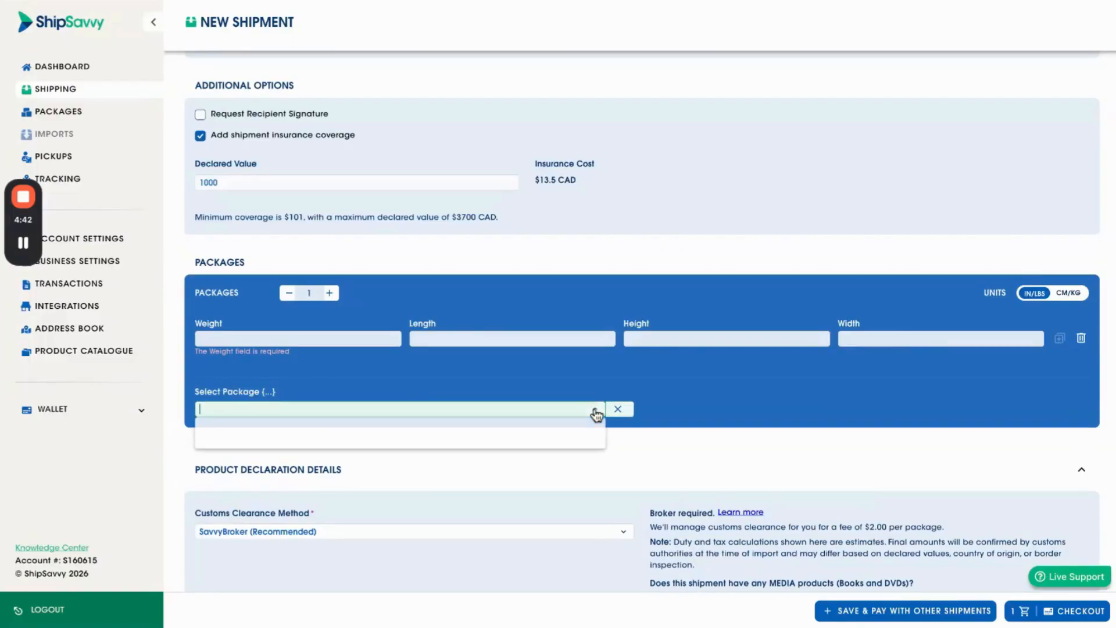
click(230, 429)
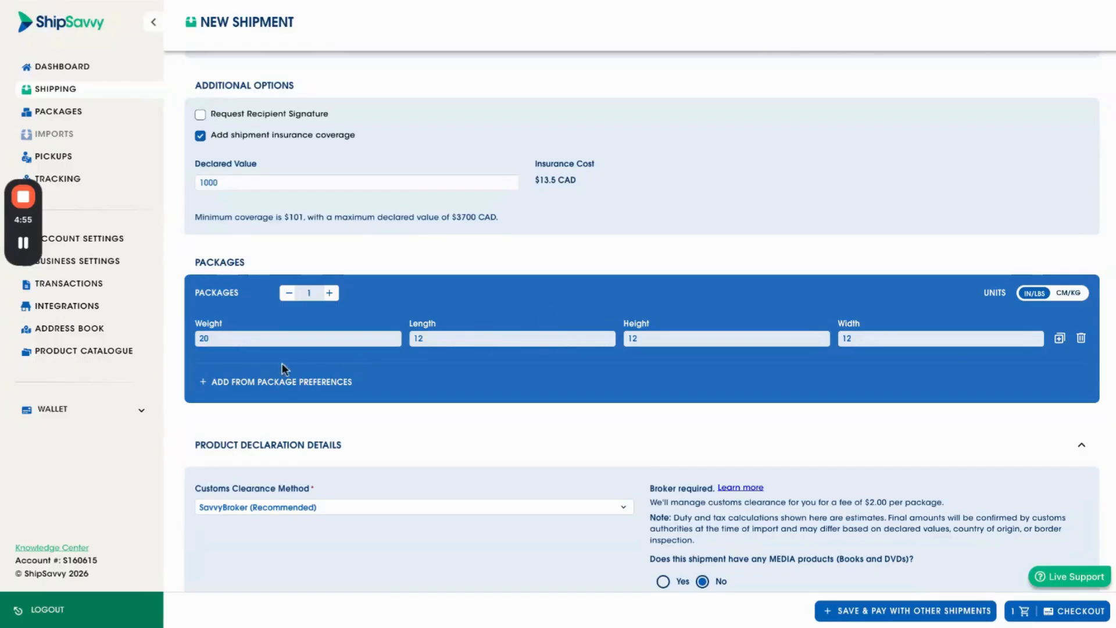
Set the package's weight to 15 lbs.
click(220, 339)
key(BackSpace)
key(BackSpace)
text(15)
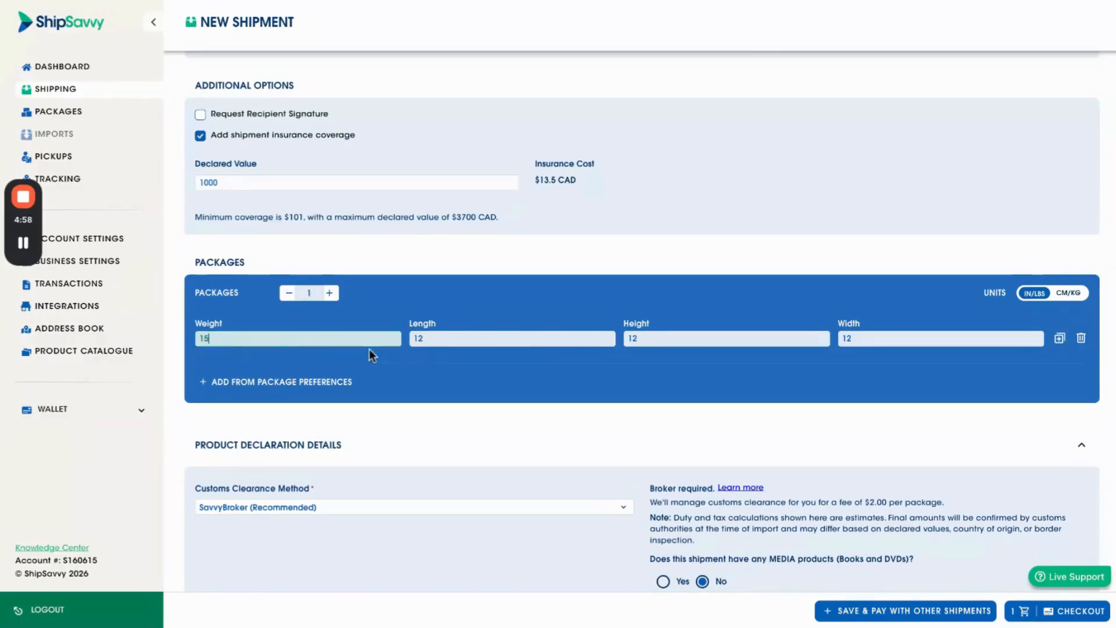
click(440, 365)
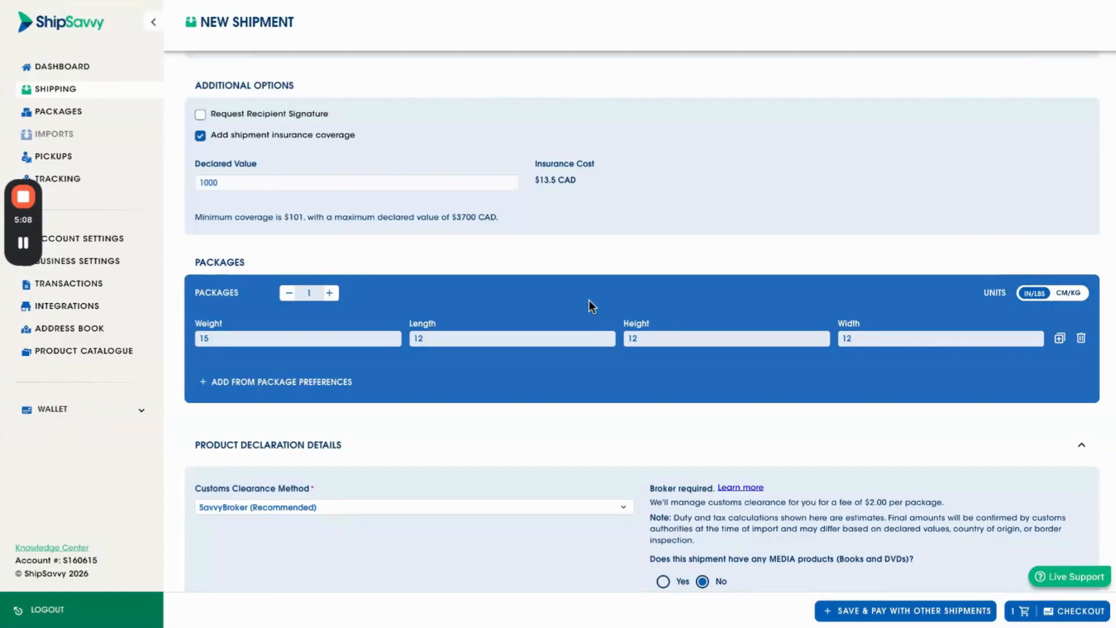
scroll(589, 301, down, 5)
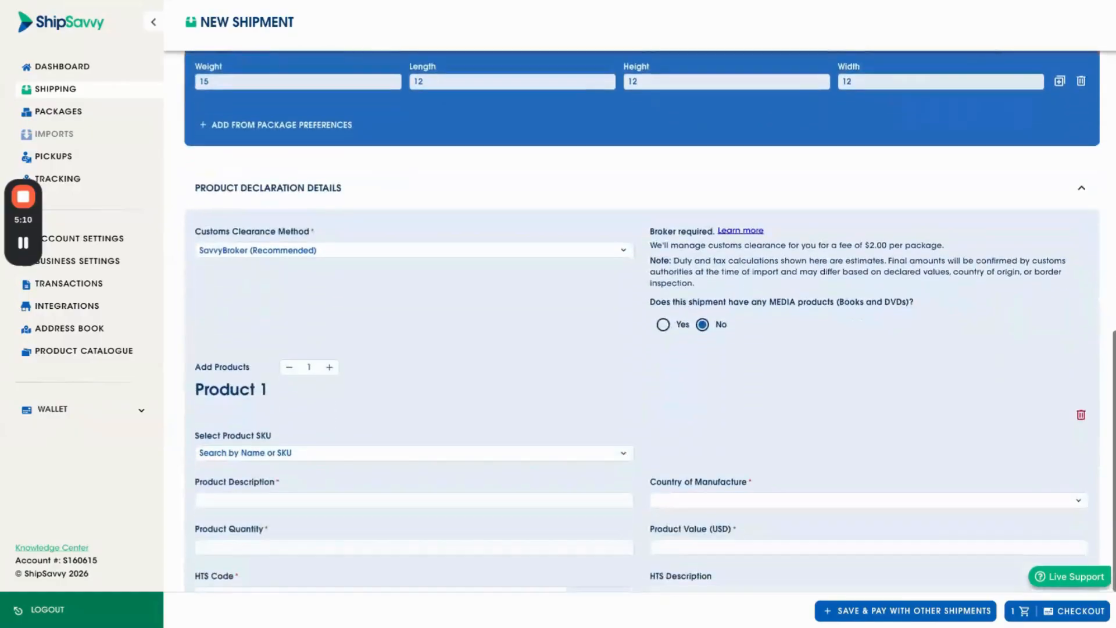
scroll(589, 301, up, 4)
scroll(342, 238, up, 8)
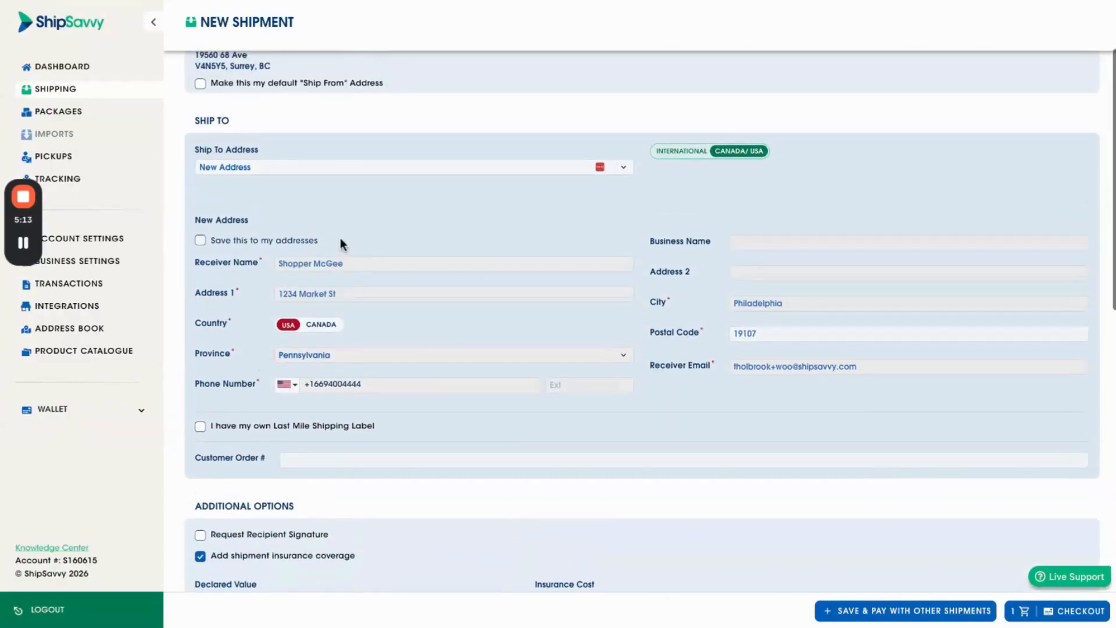
Review the new shipment form from the starting point and ship-to address through the packages to the product declaration details.
scroll(327, 127, up, 1)
scroll(285, 314, down, 2)
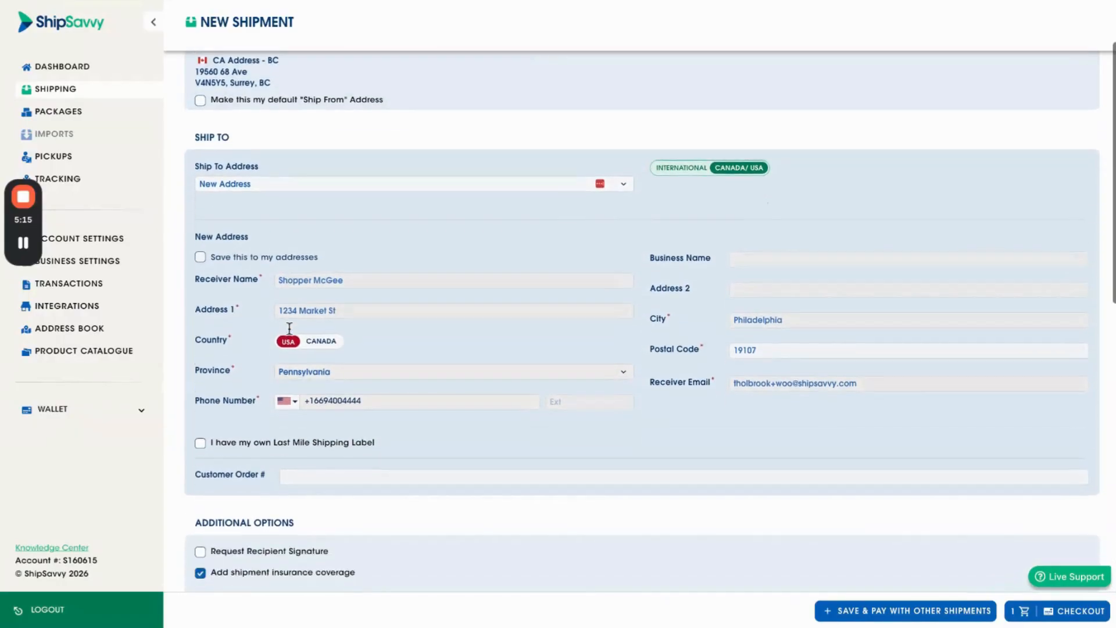
scroll(309, 428, down, 12)
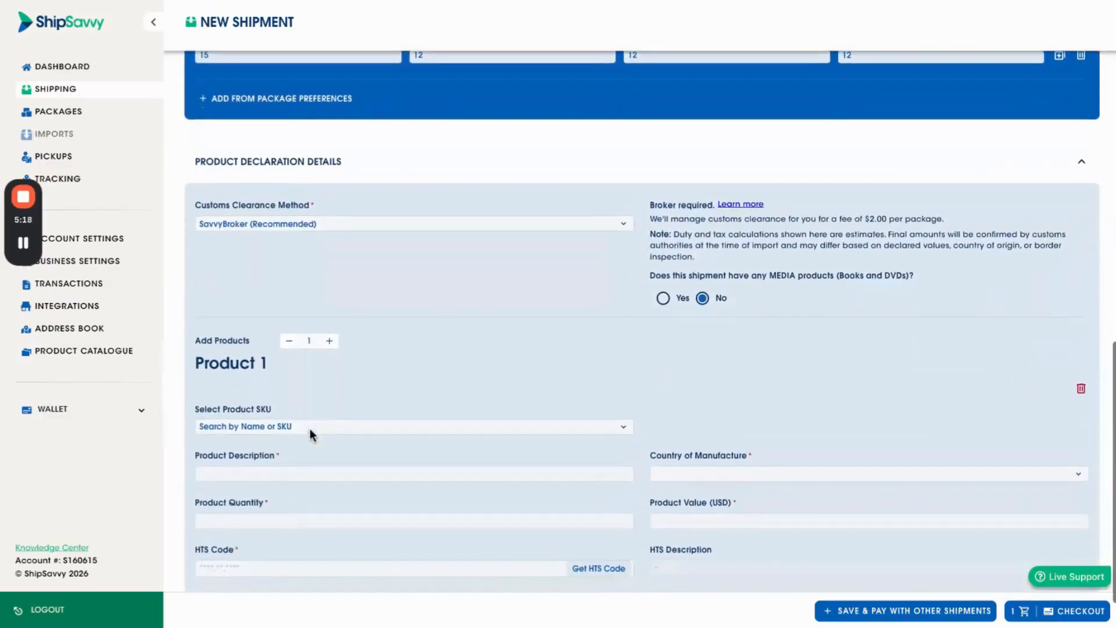
scroll(310, 428, up, 1)
scroll(309, 428, down, 1)
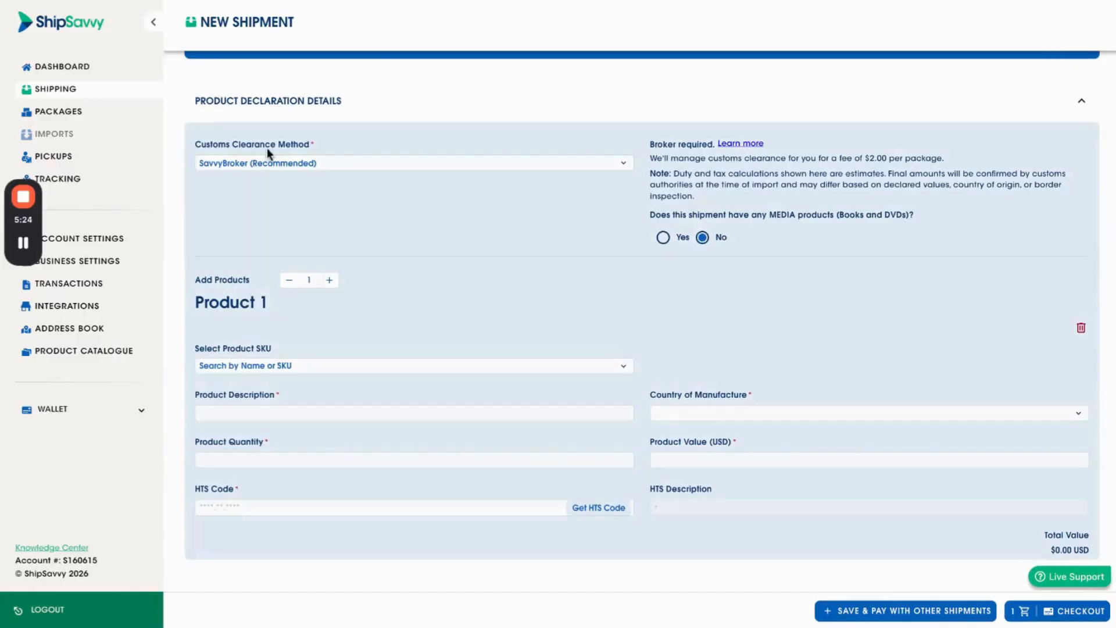
scroll(262, 144, up, 15)
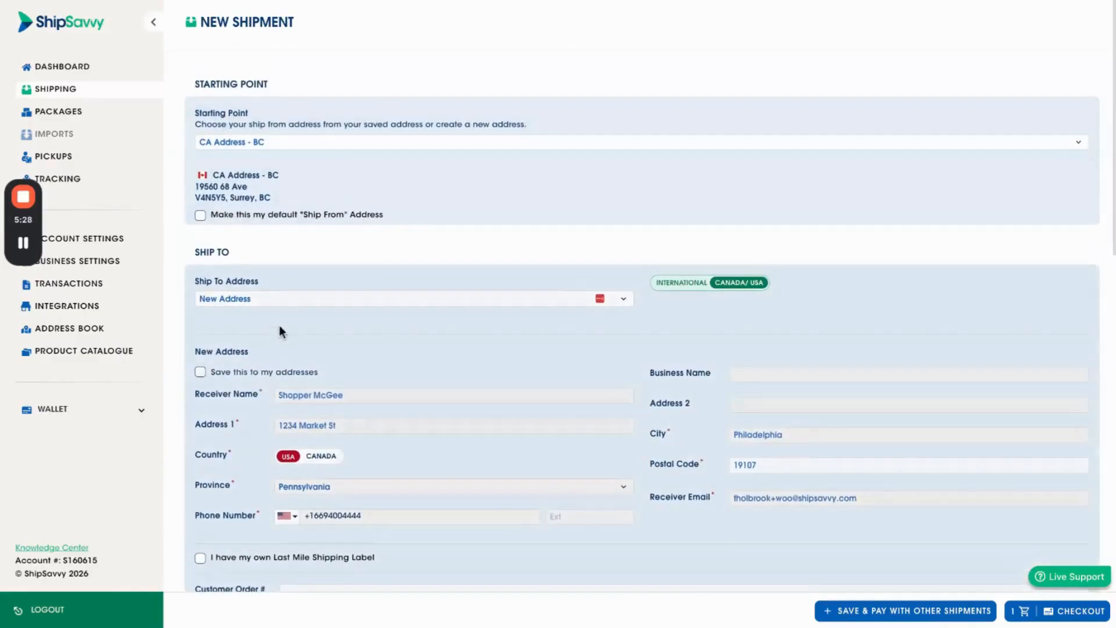
scroll(279, 325, down, 6)
scroll(378, 371, down, 3)
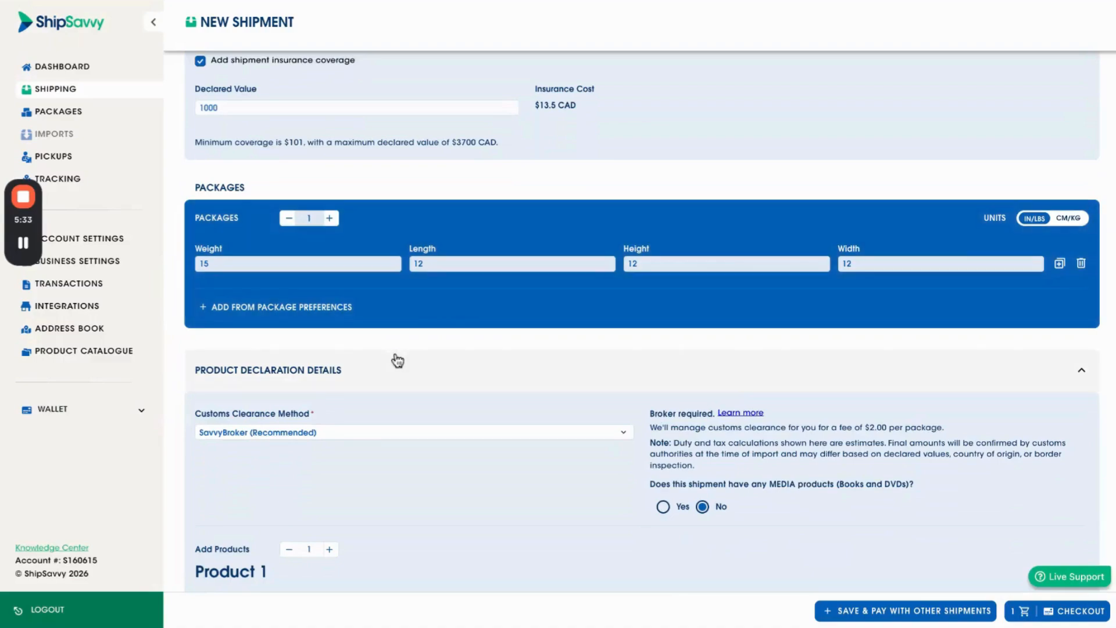
scroll(397, 360, down, 3)
scroll(396, 360, down, 2)
scroll(720, 366, up, 1)
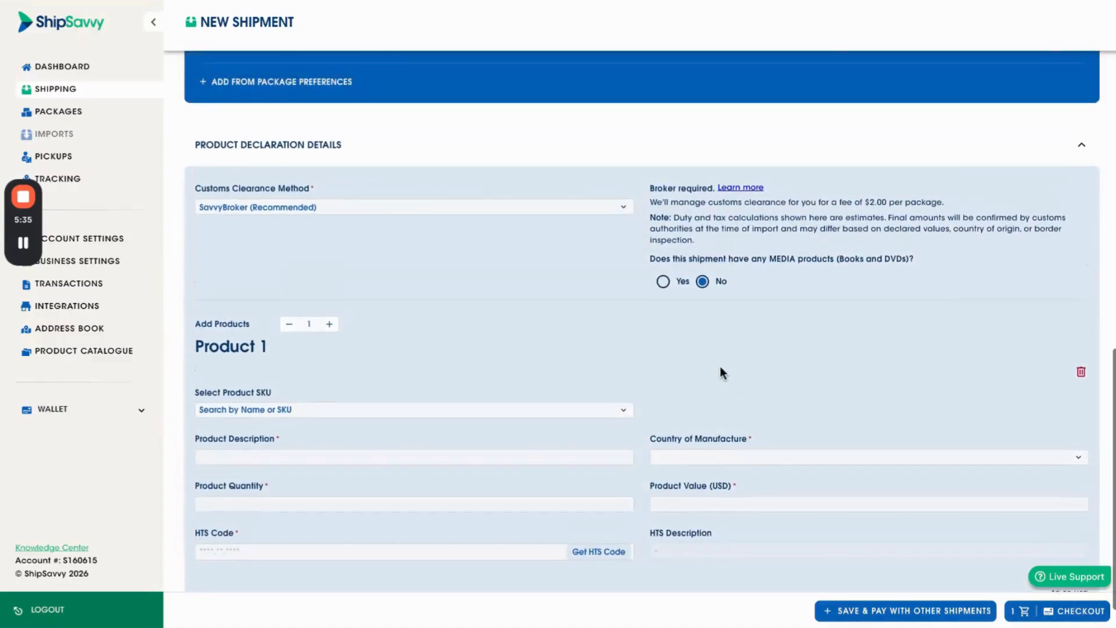
scroll(720, 367, down, 1)
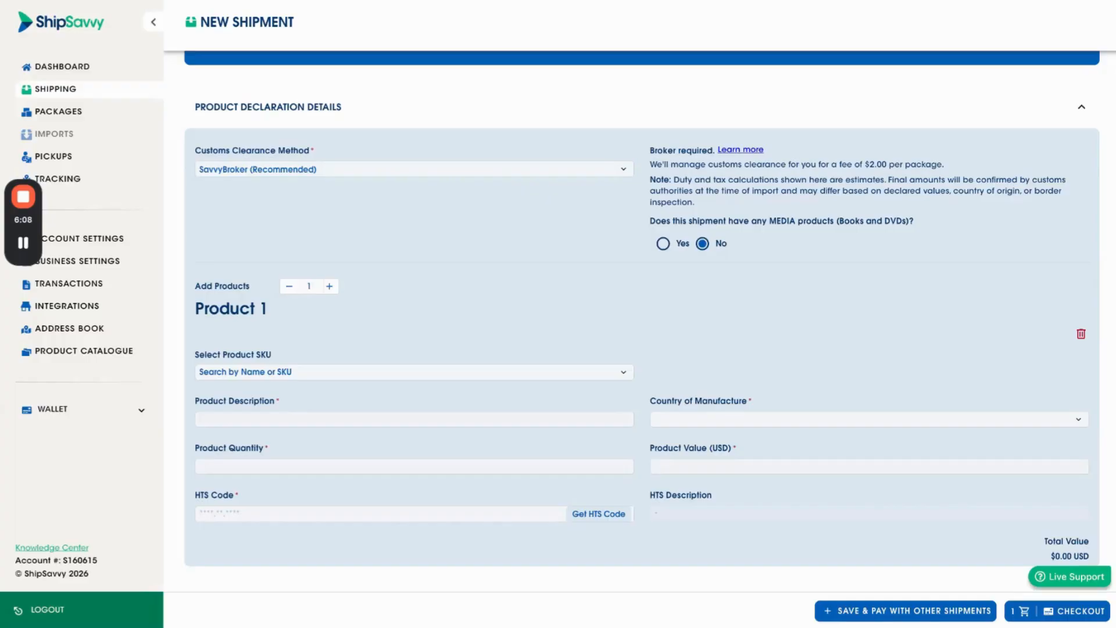
Try Use My Own Broker as the customs clearance method and examine its proof of brokerage requirement.
click(623, 171)
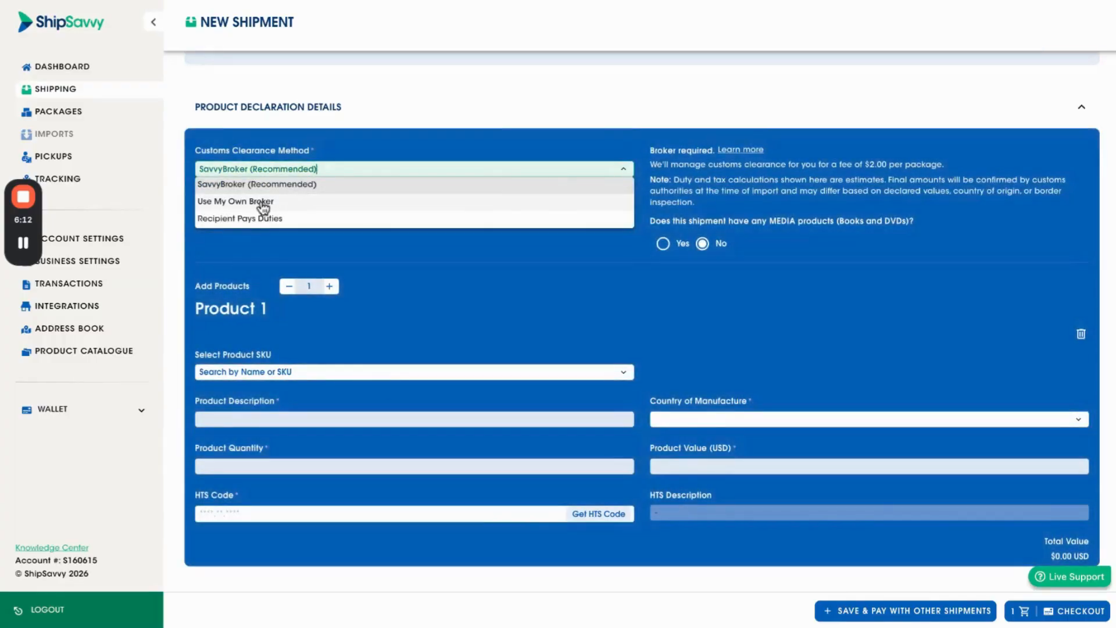
click(263, 203)
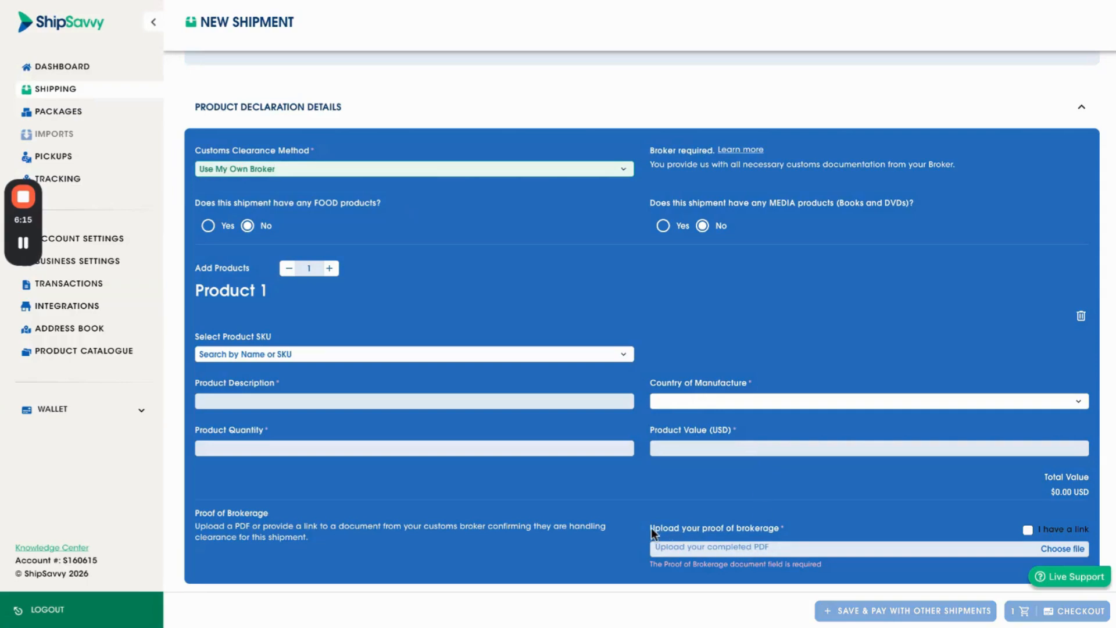
drag(651, 528, 793, 530)
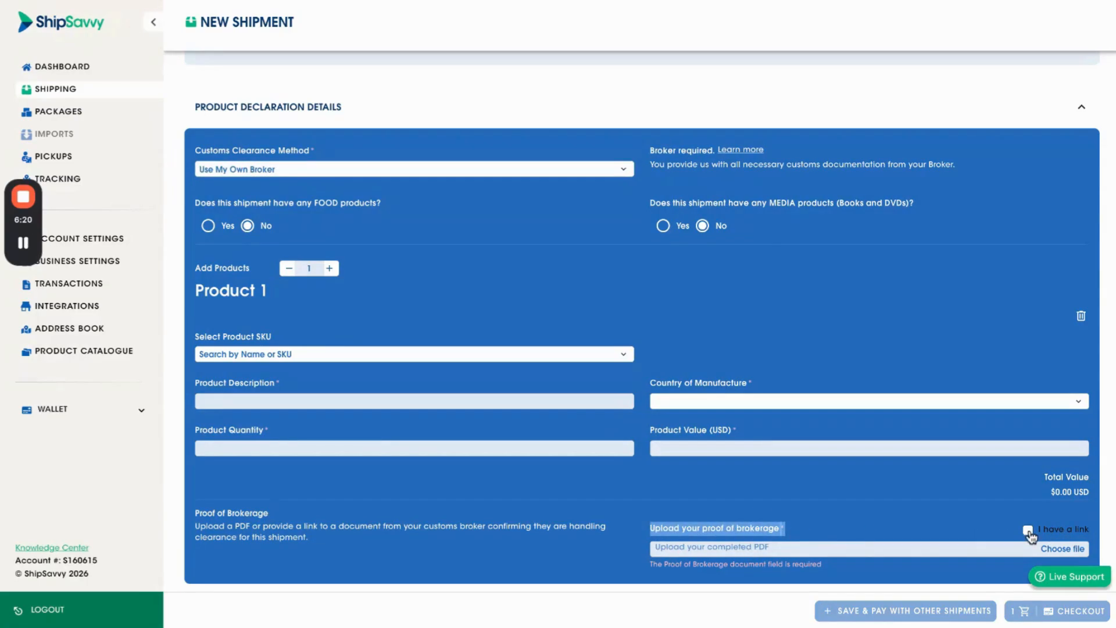
Try Recipient Pays Duties as the customs clearance method, and return the selection to SavvyBroker (Recommended).
click(348, 169)
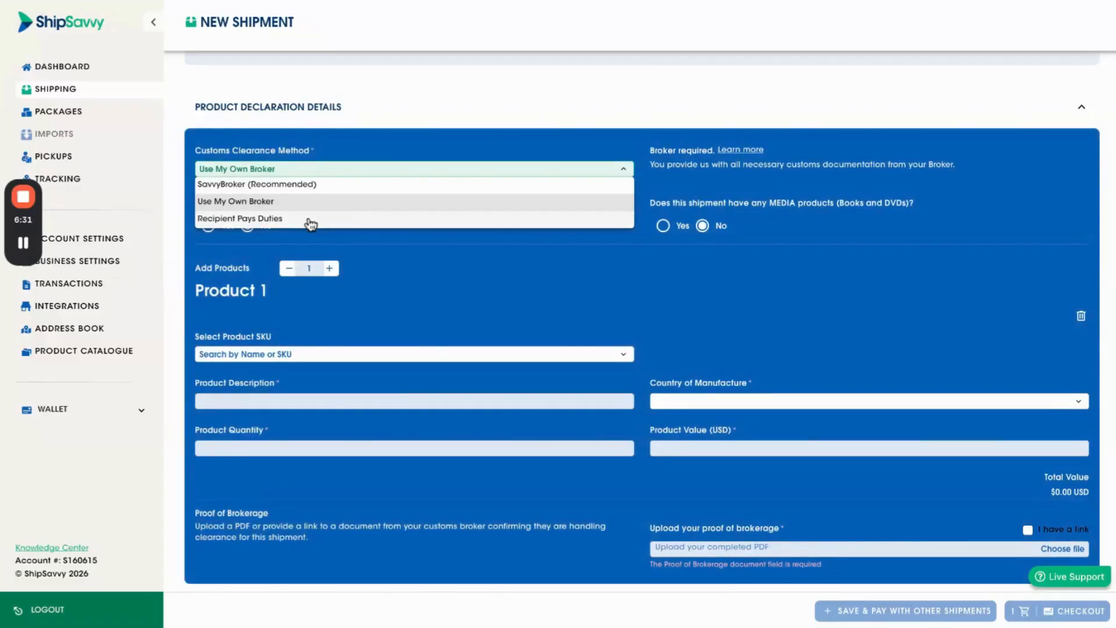
click(311, 222)
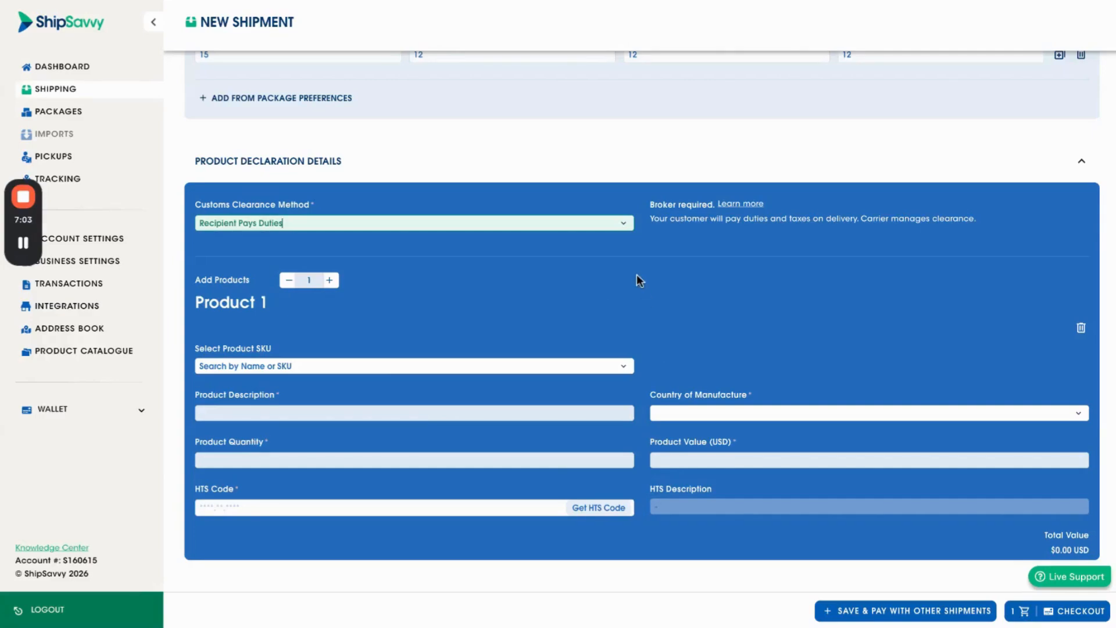
click(625, 226)
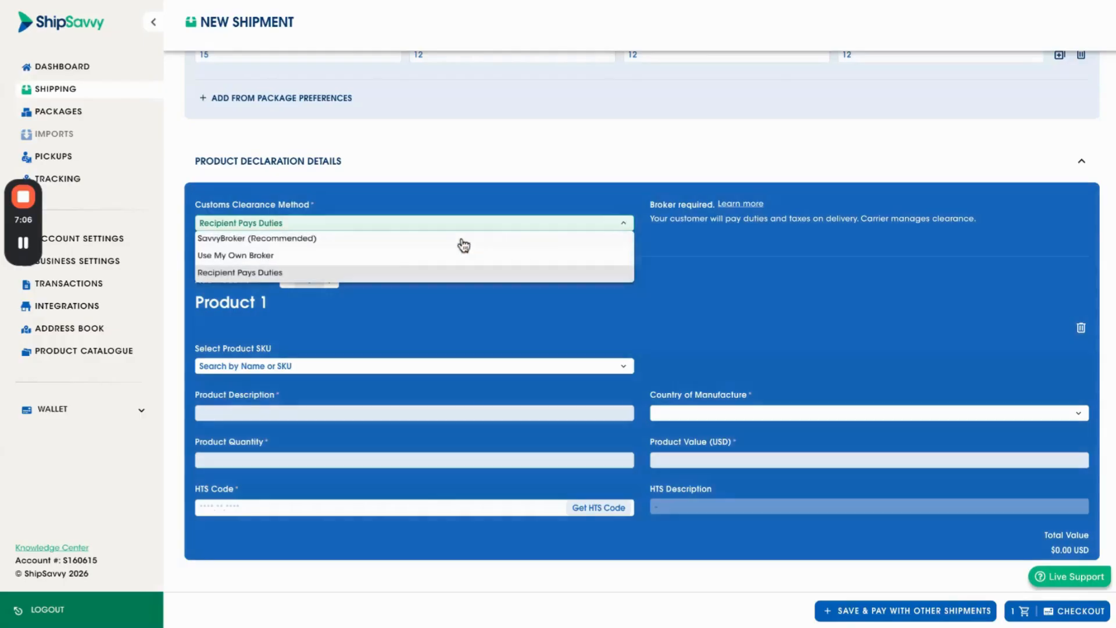
click(409, 240)
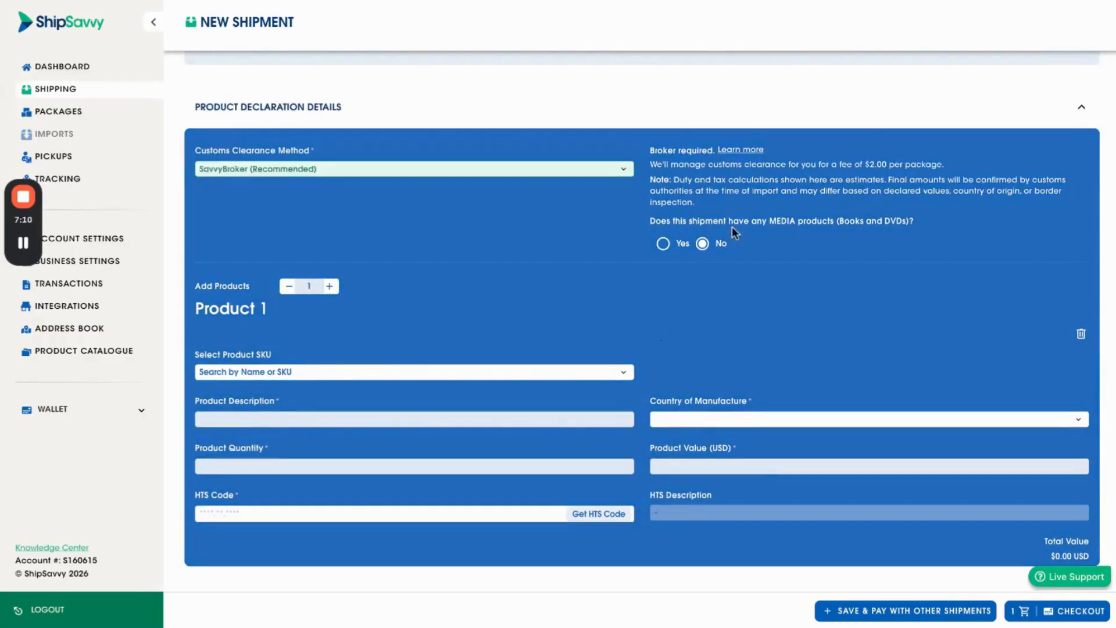
drag(732, 225, 664, 221)
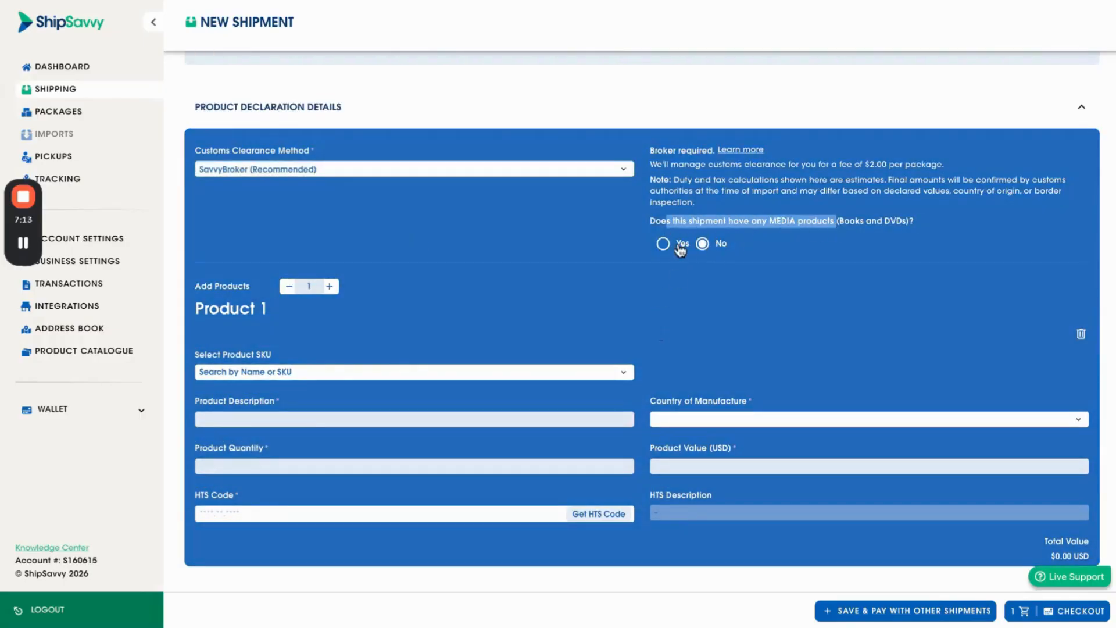
click(752, 208)
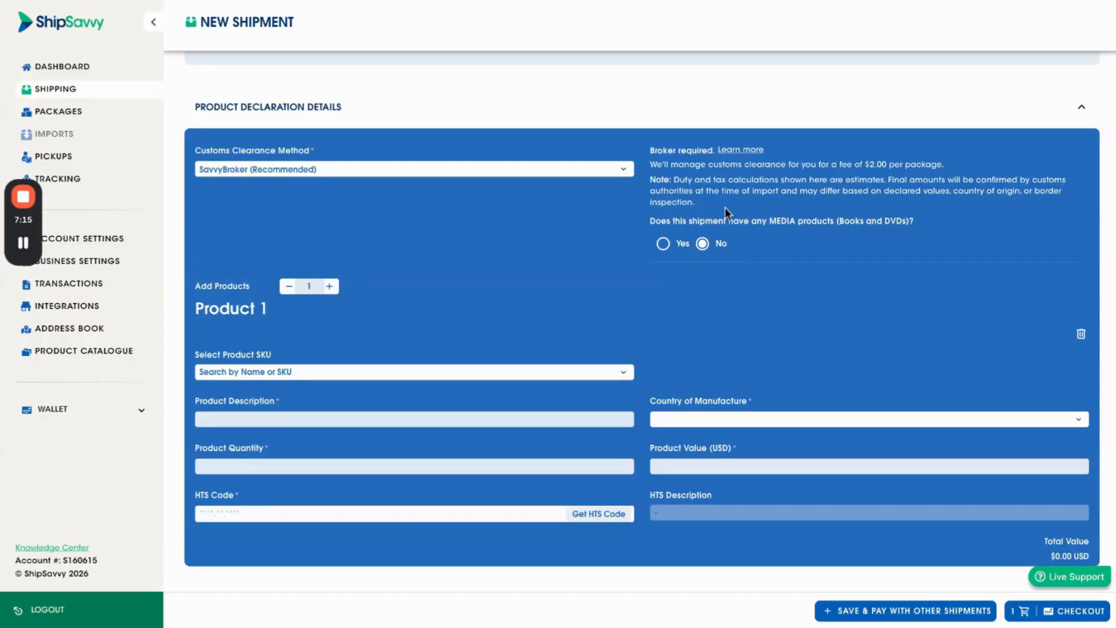
scroll(606, 253, down, 1)
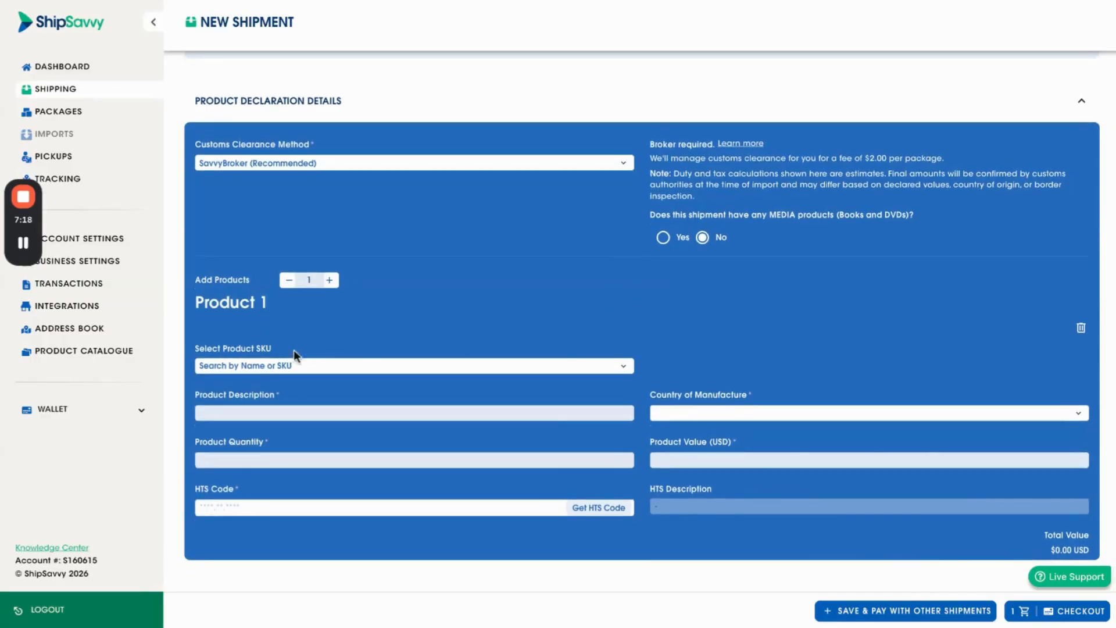
Try adding a new SKU entry for Product 1.
click(622, 368)
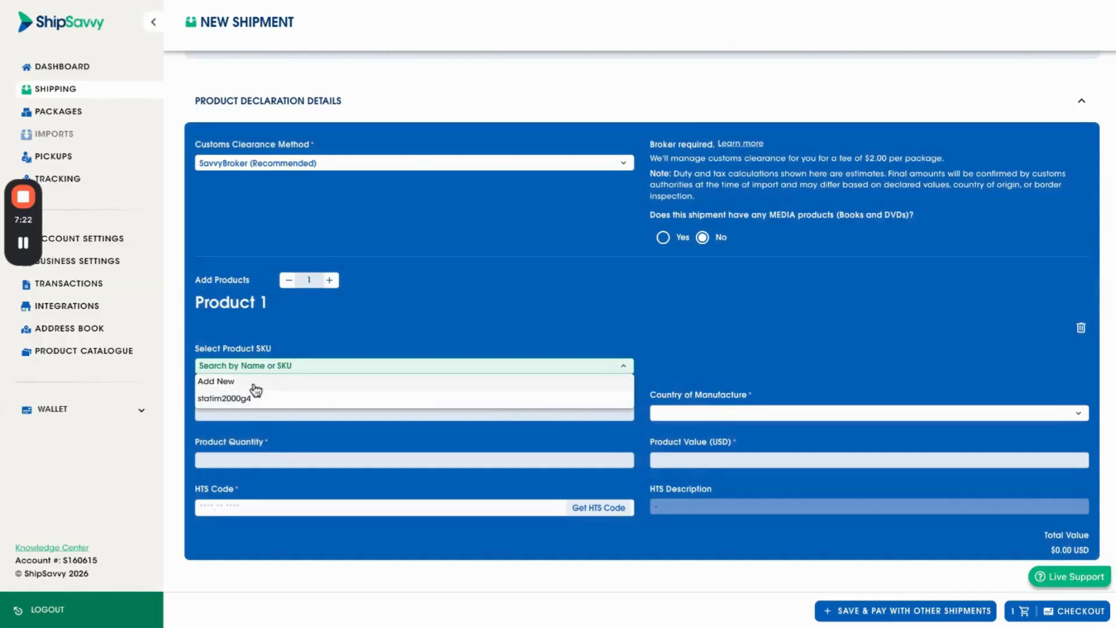
click(247, 382)
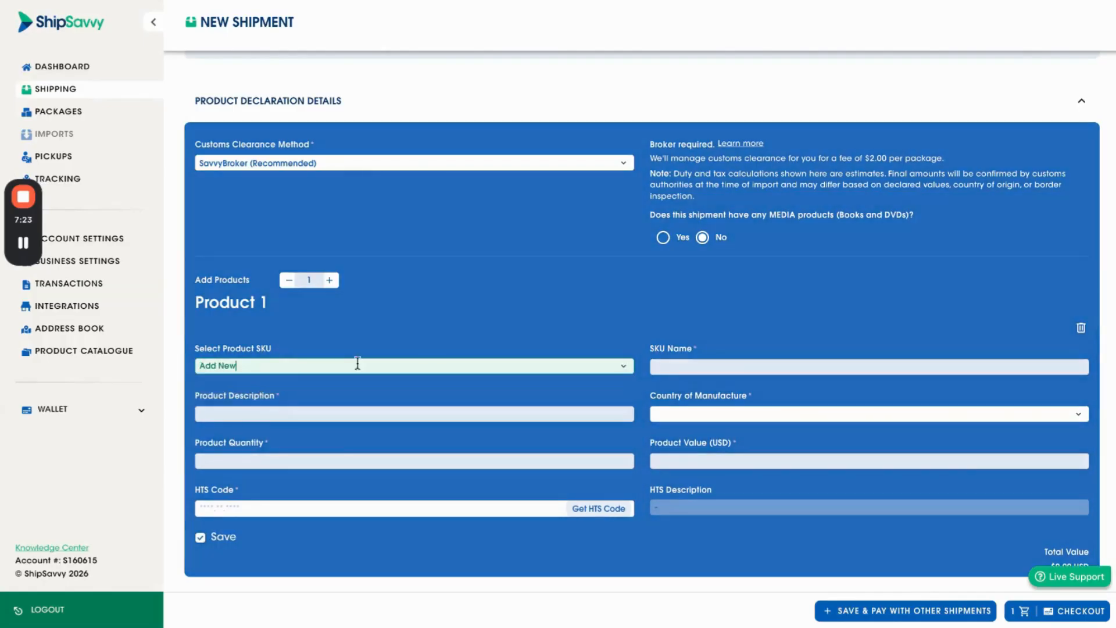
click(722, 366)
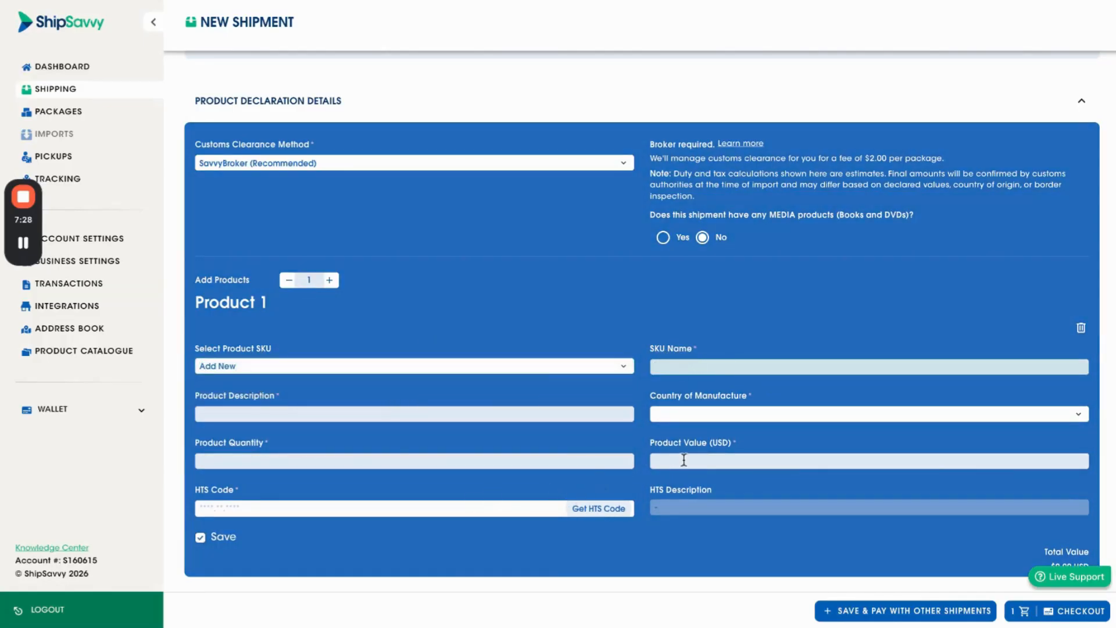
Fill in Product 1 from the saved SKU statim2000g4 and dismiss the value limit notice.
click(467, 366)
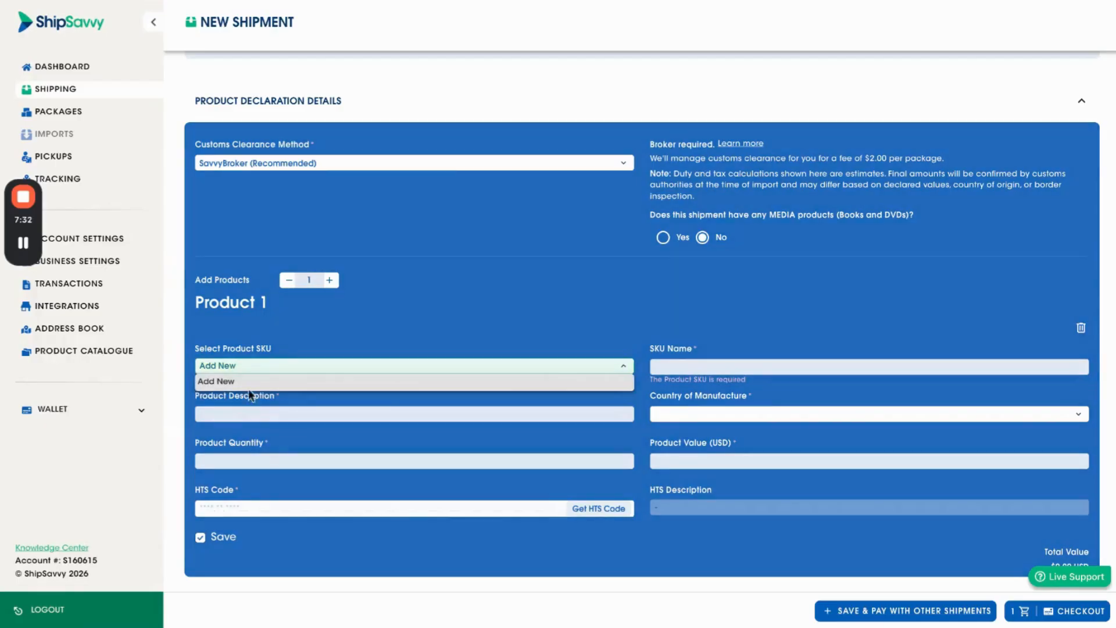
click(292, 366)
click(302, 367)
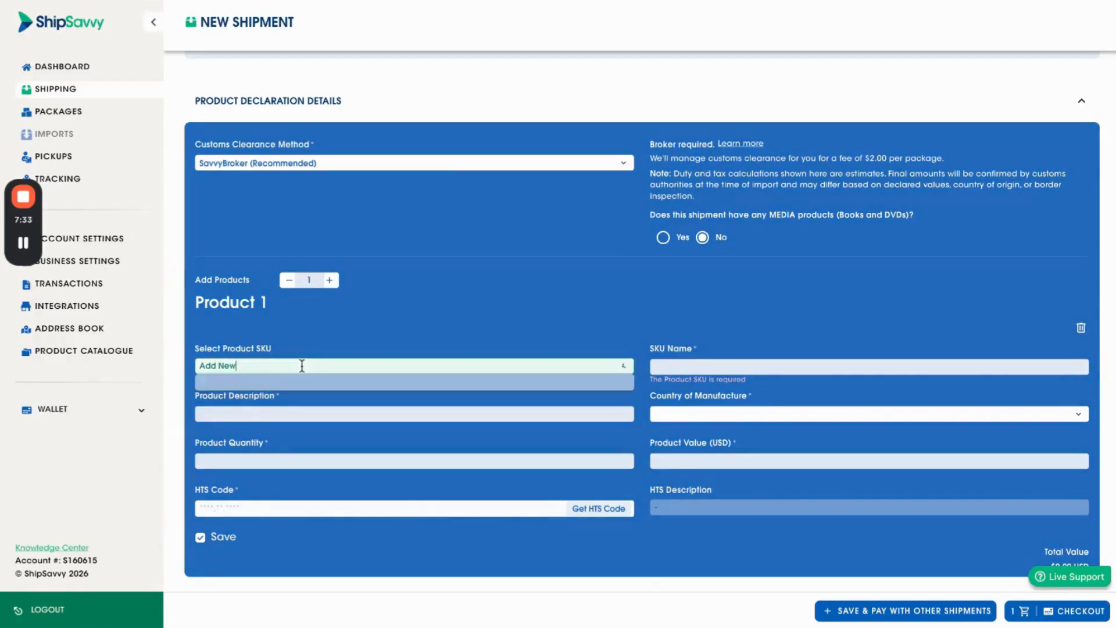
click(321, 333)
click(622, 367)
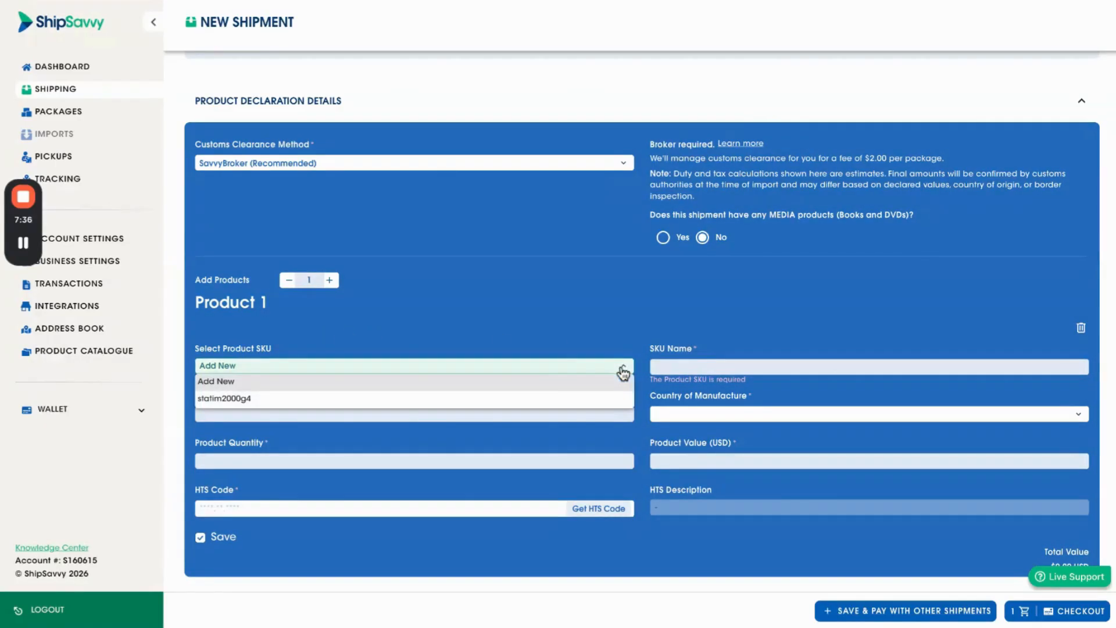
click(522, 399)
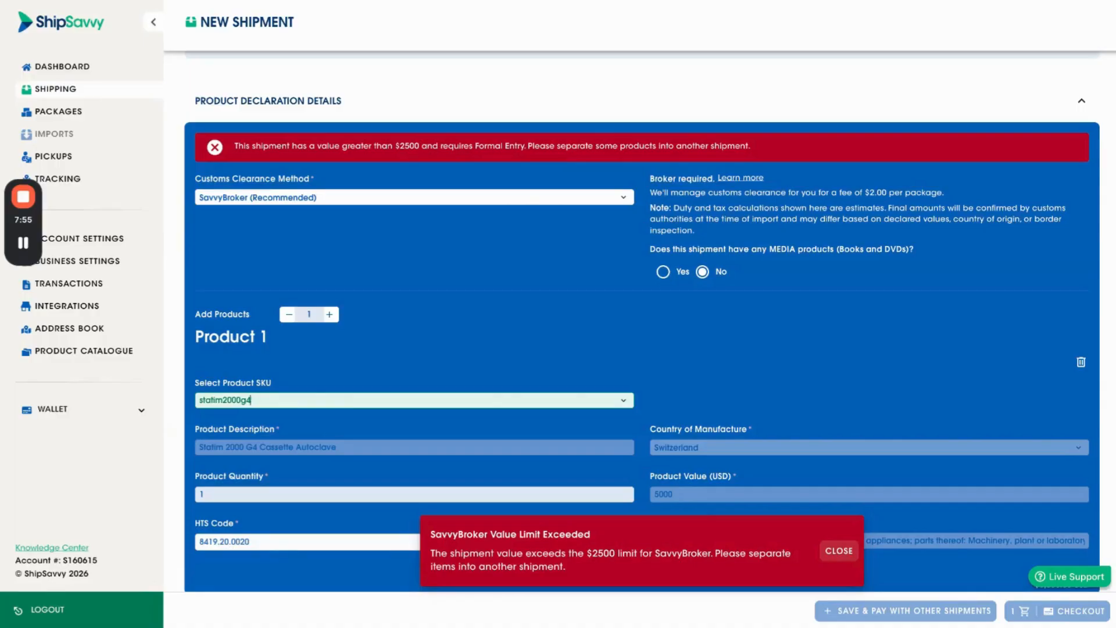
click(839, 550)
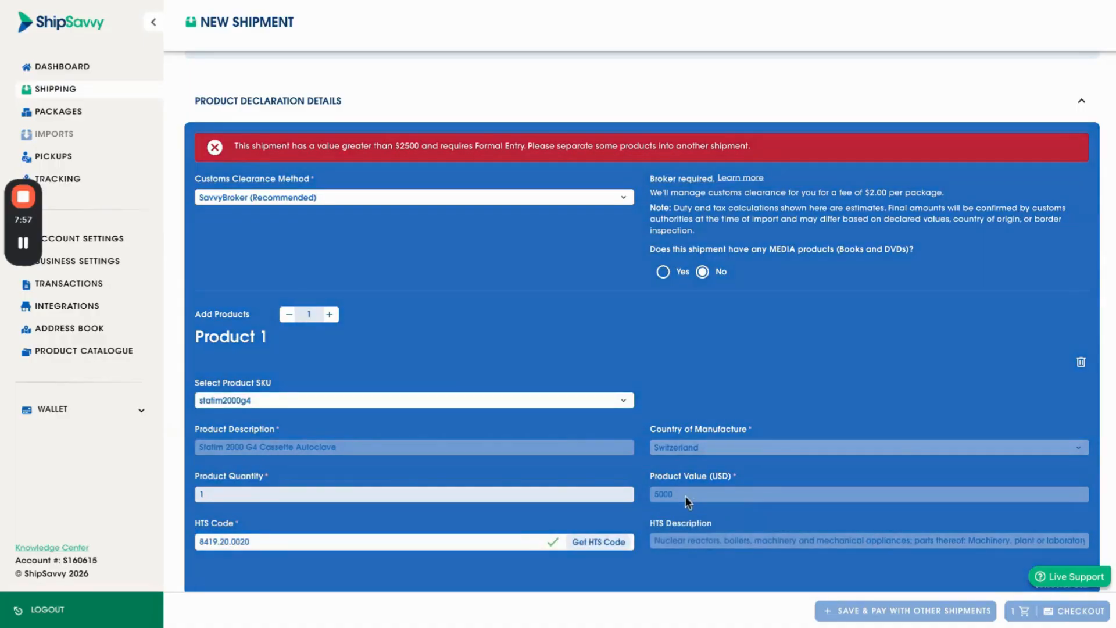
Switch Product 1 to a new SKU entry and set its product value to 1500 USD.
click(625, 401)
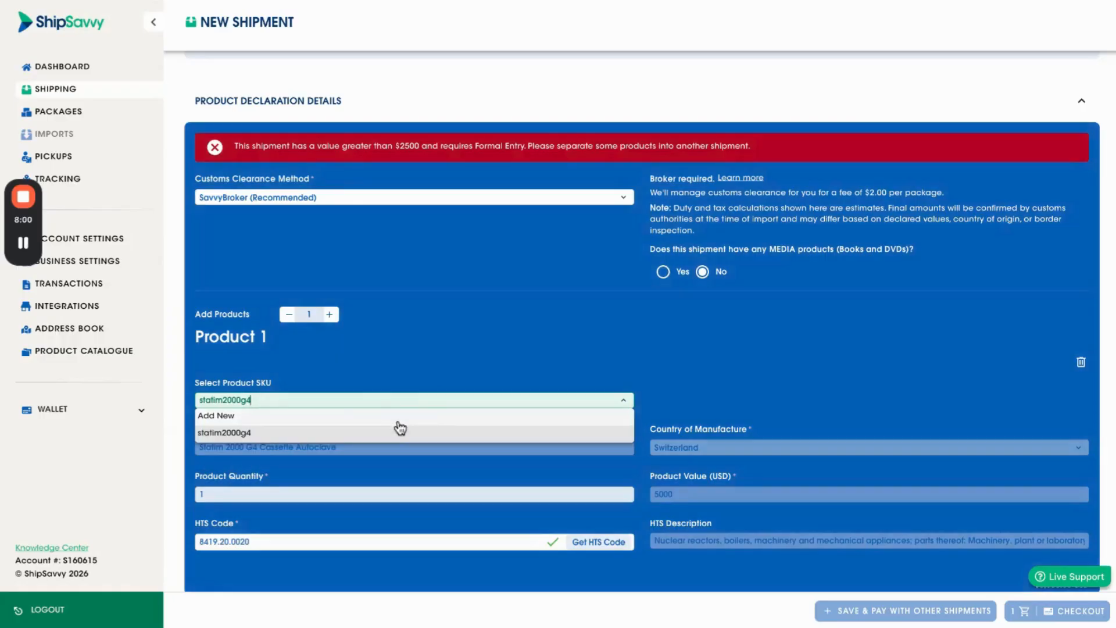
click(401, 414)
click(684, 496)
key(BackSpace)
key(BackSpace)
key(BackSpace)
key(BackSpace)
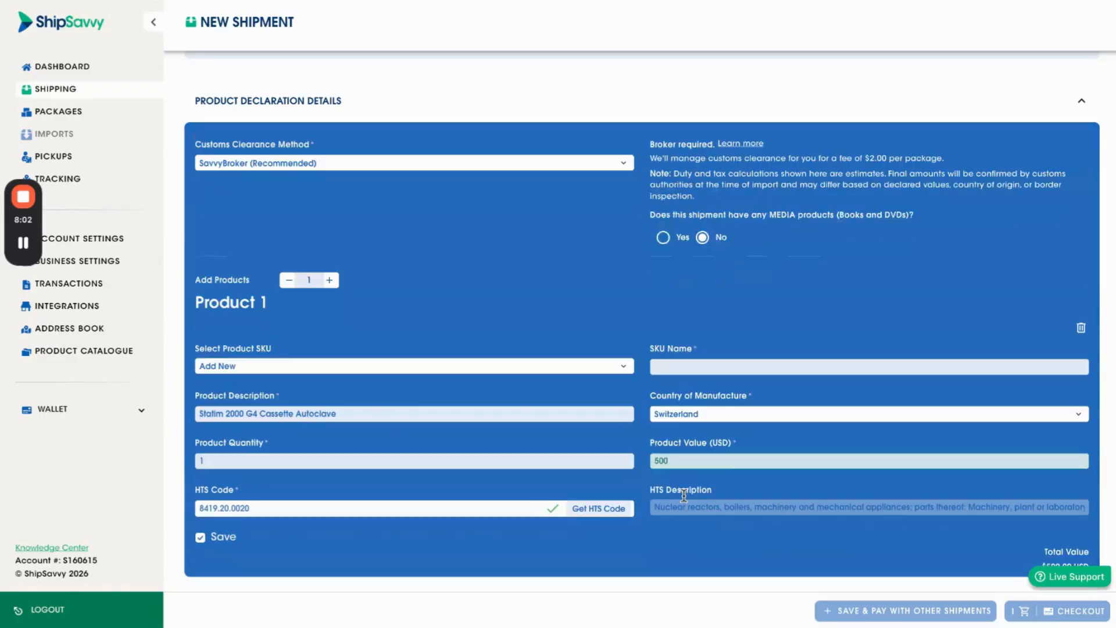
text(1500)
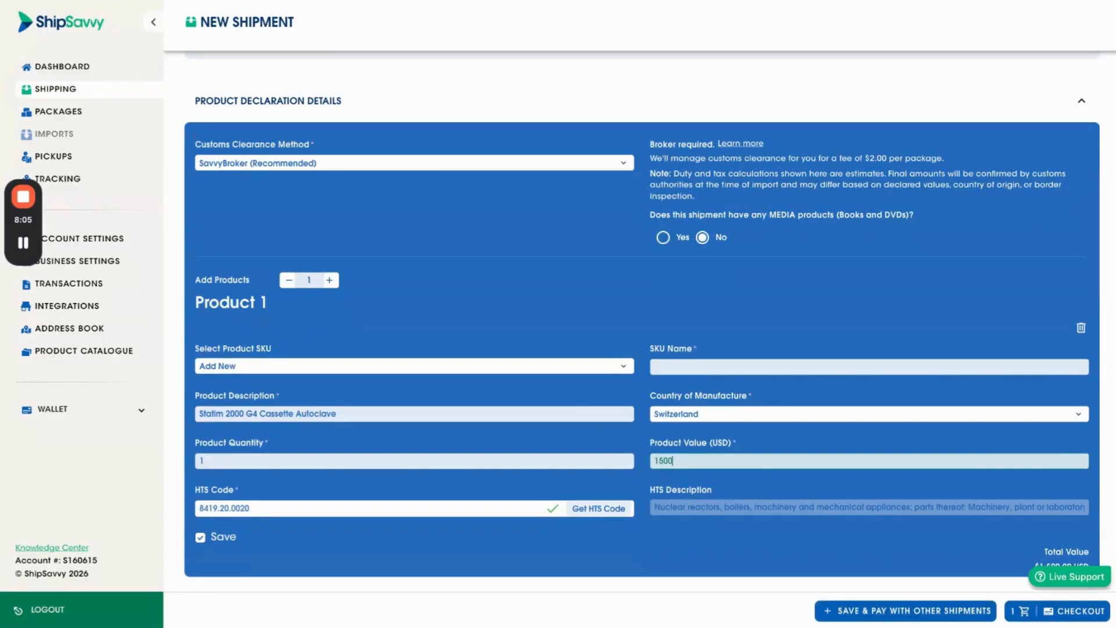
Name Product 1's new SKU Sku123.
click(713, 318)
click(681, 363)
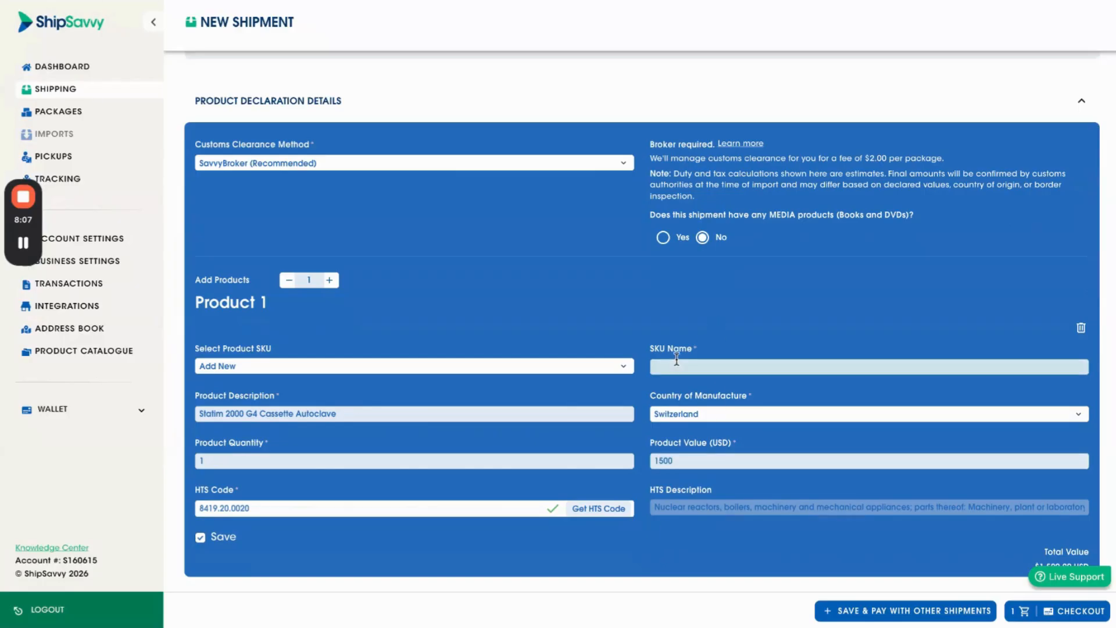
text(Sku123)
click(730, 297)
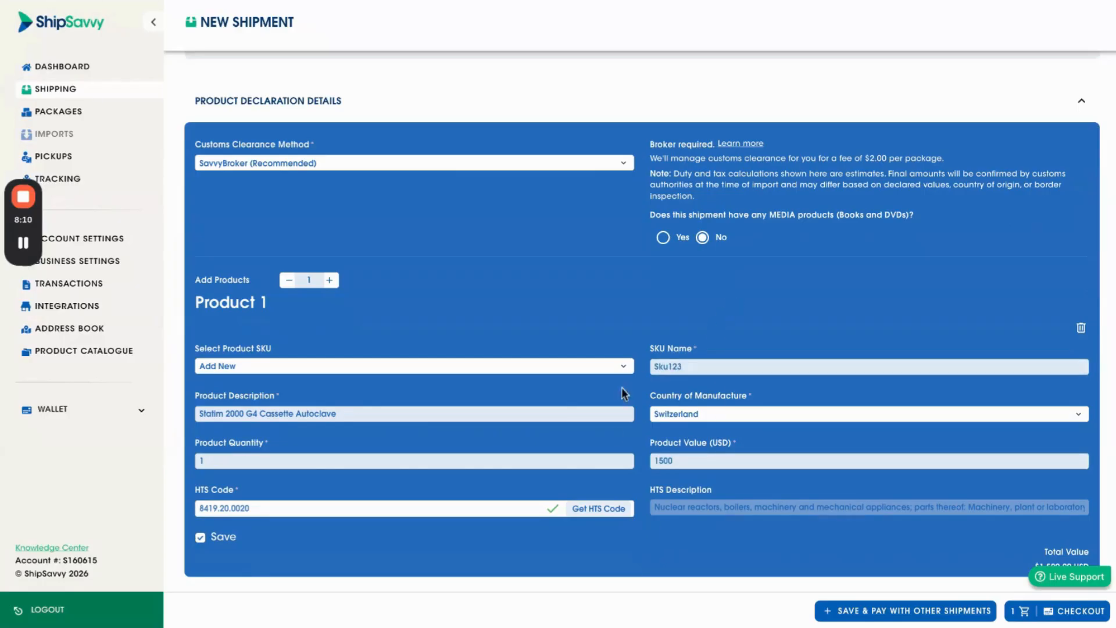
Clear Product 1's HTS code and replace its product description with "Blue tshirt".
scroll(483, 494, down, 1)
double_click(284, 493)
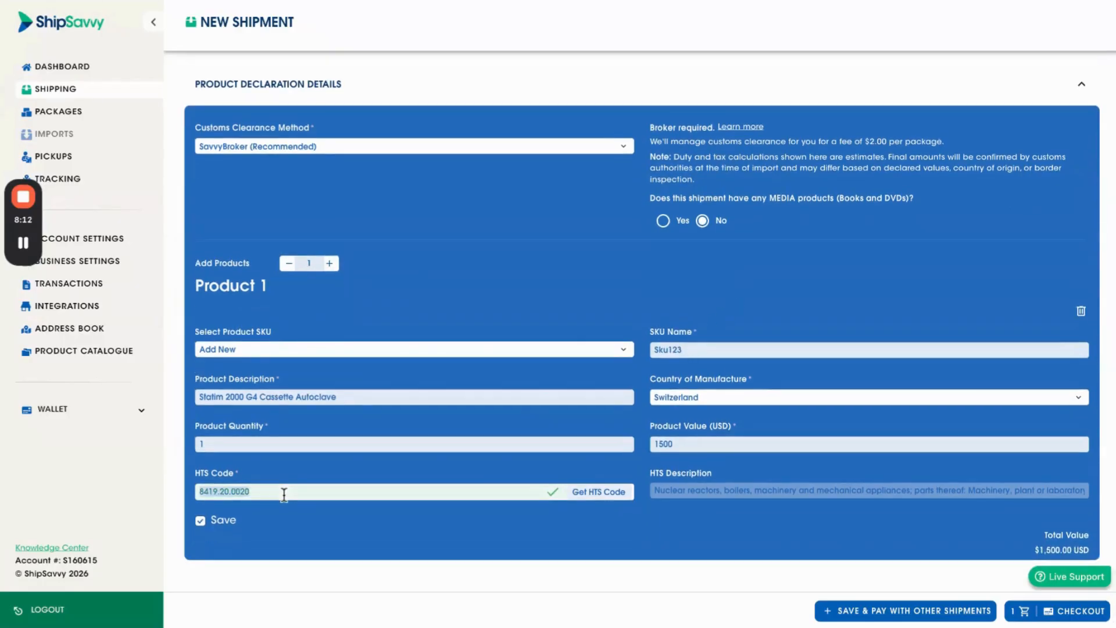
key(BackSpace)
click(349, 535)
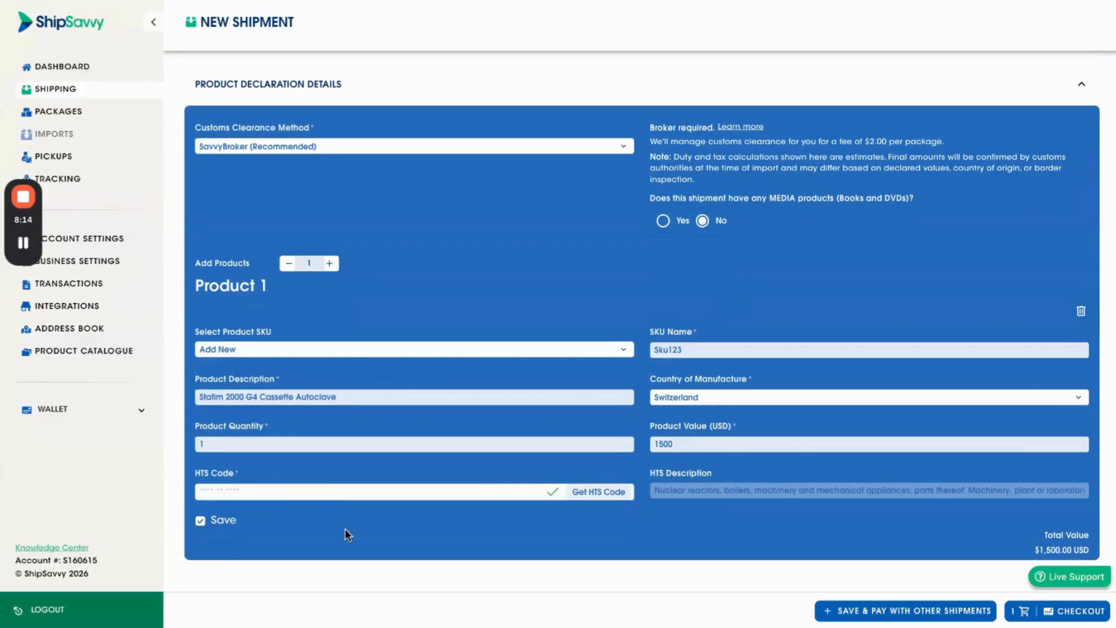
triple_click(273, 397)
text(Blue)
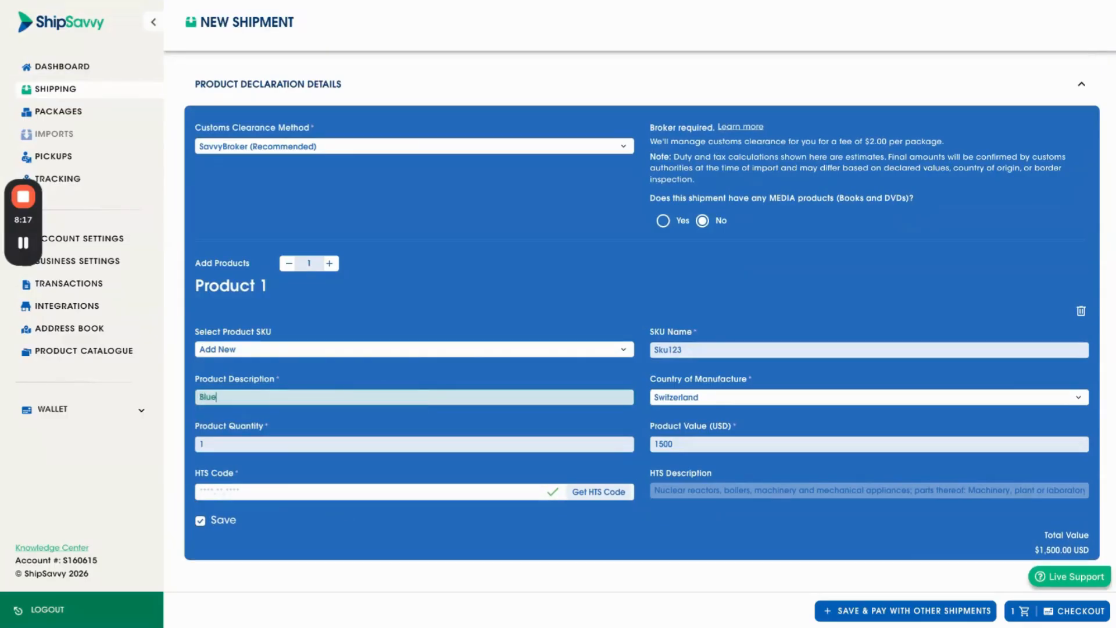
text( tshirt)
Get a suggested HTS code for Product 1 based on its description and examine the suggestion.
click(603, 492)
scroll(682, 545, down, 1)
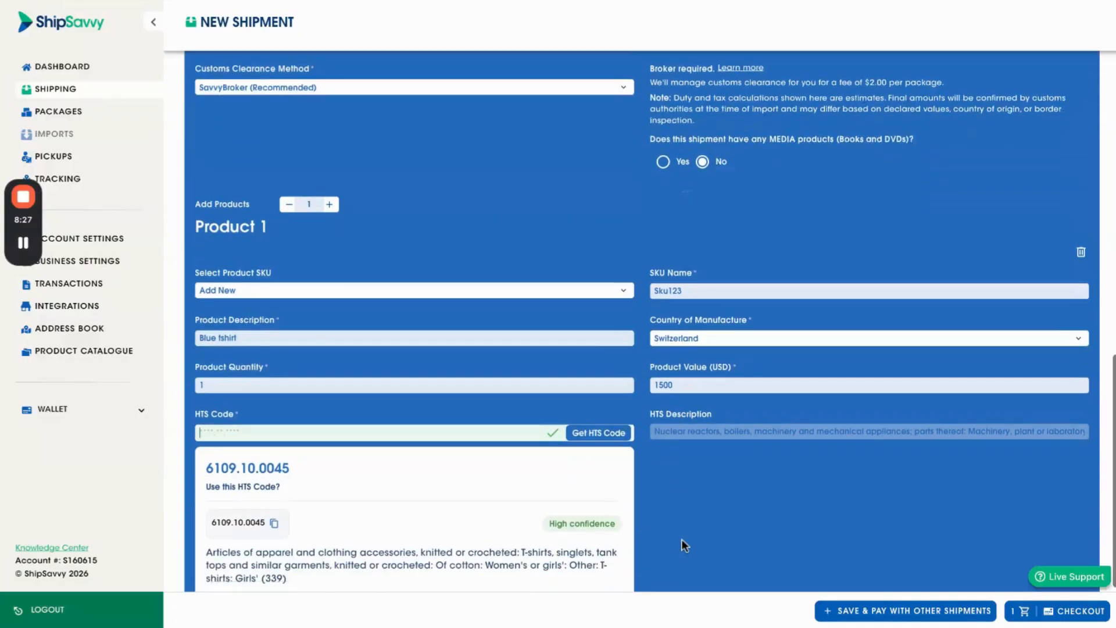
scroll(681, 539, down, 2)
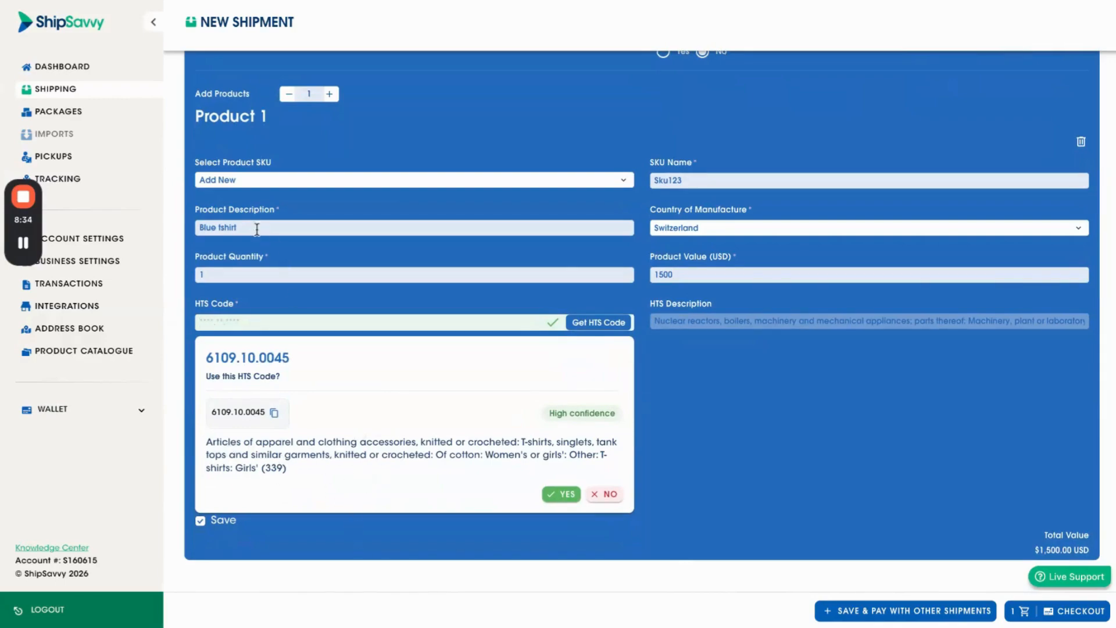
Accept the suggested HTS code 6109.10.0045 for Product 1 and enter its manufacturer as Vendor 1 in Ontario.
click(558, 494)
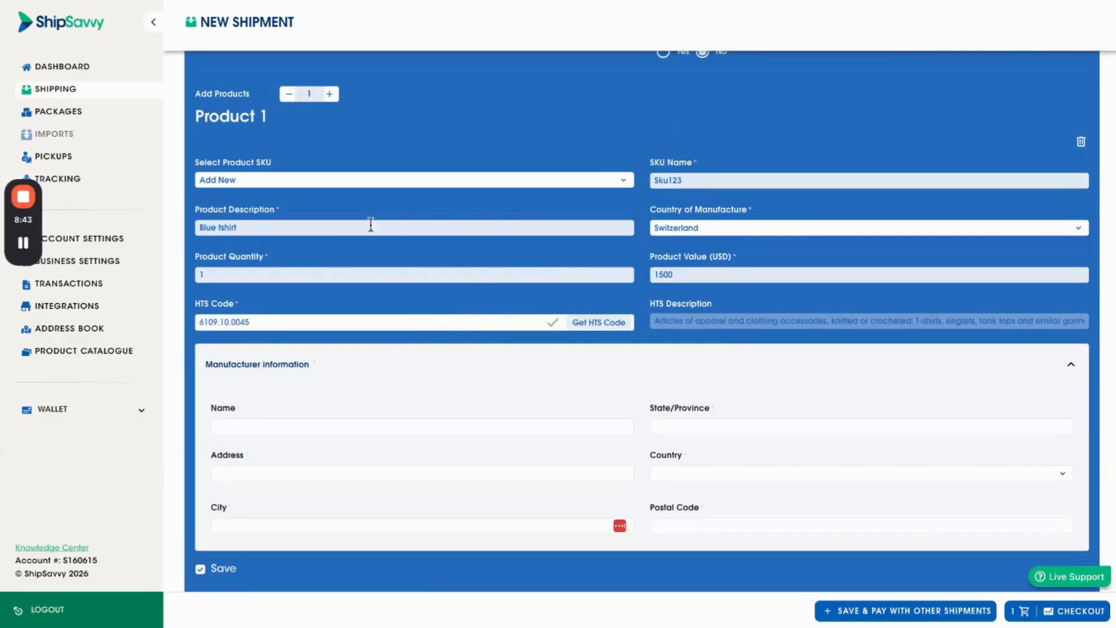
scroll(636, 407, down, 1)
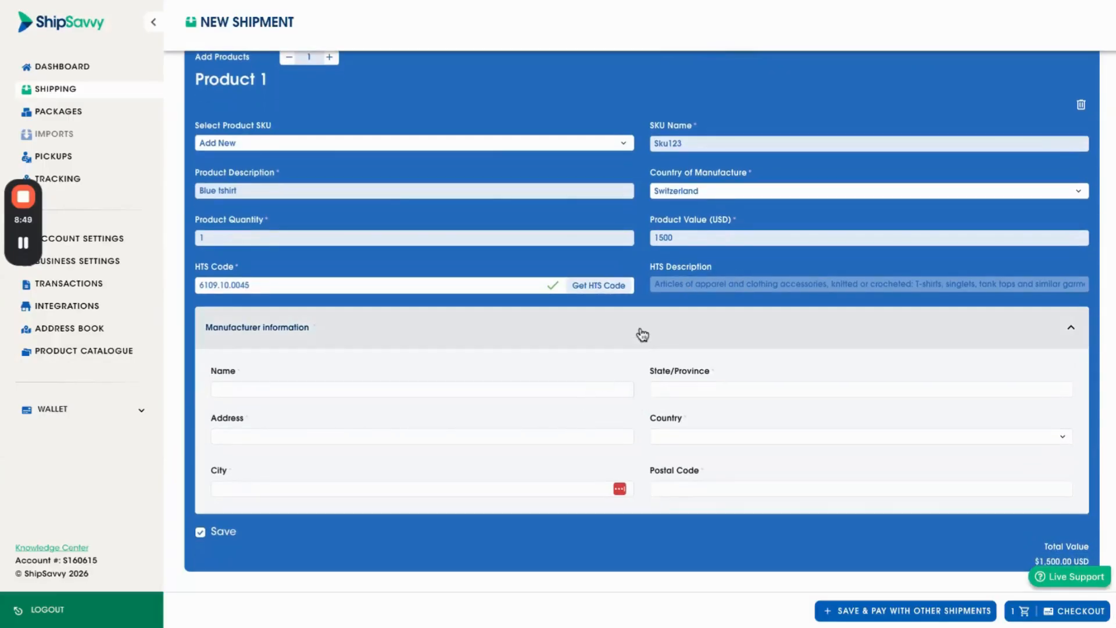
click(282, 389)
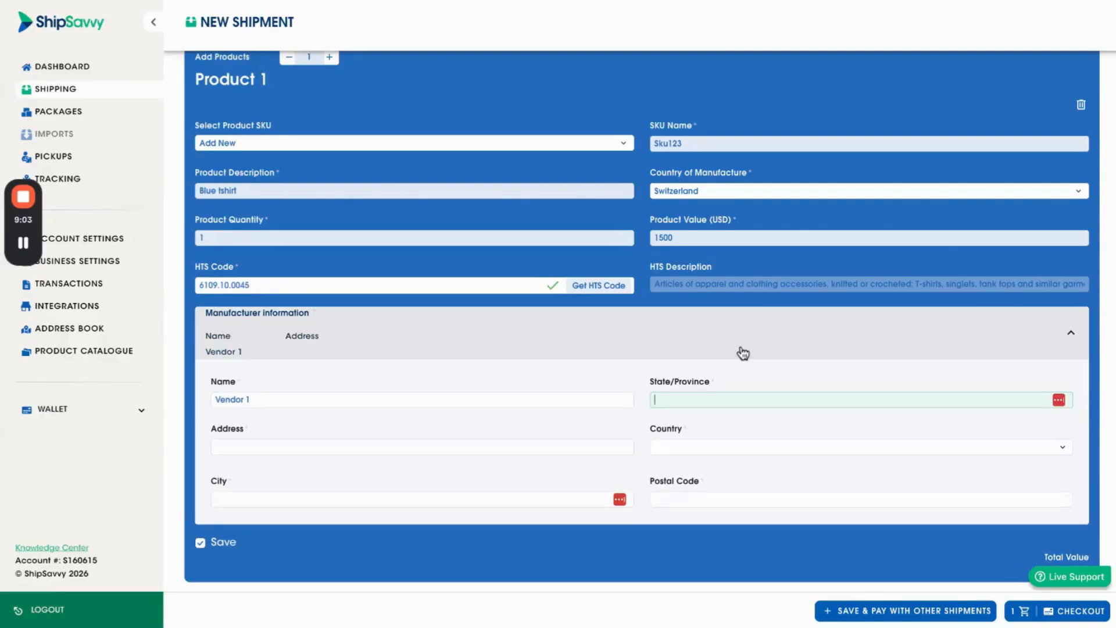
text(Ontario)
key(Tab)
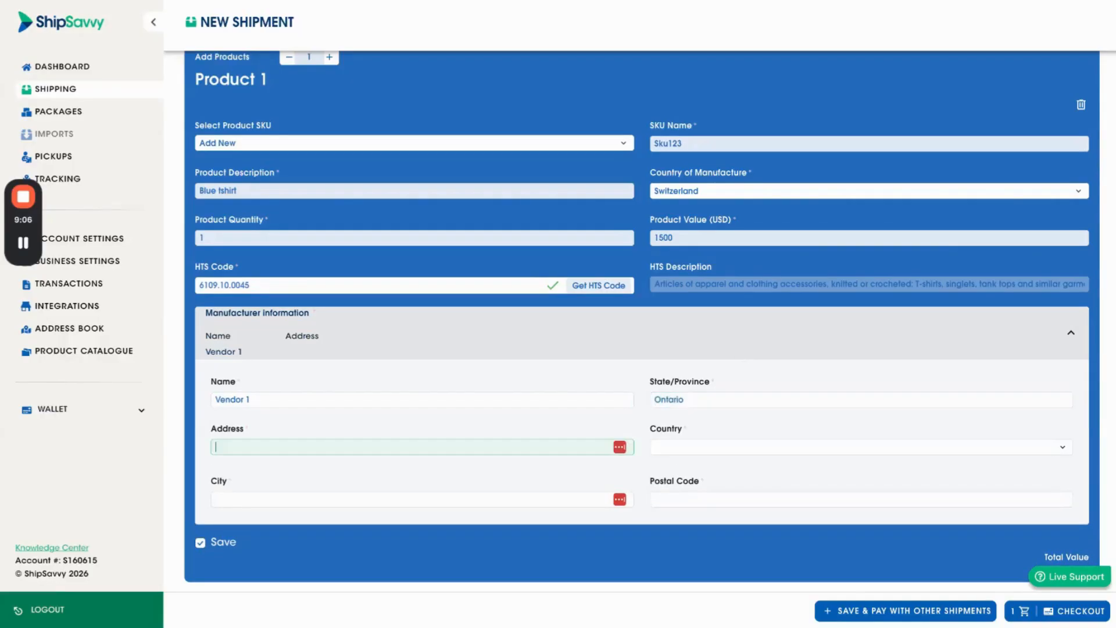
Complete the manufacturer information with the street address, country Canada, city Mississauga and the postal code.
text(1234 Any street)
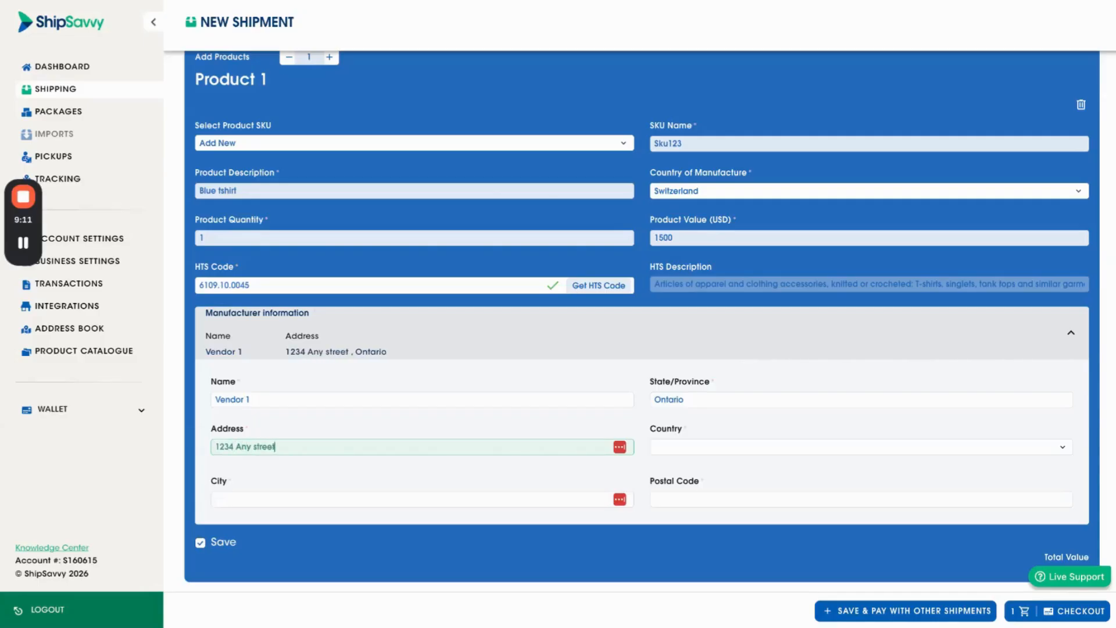
key(Tab)
click(695, 469)
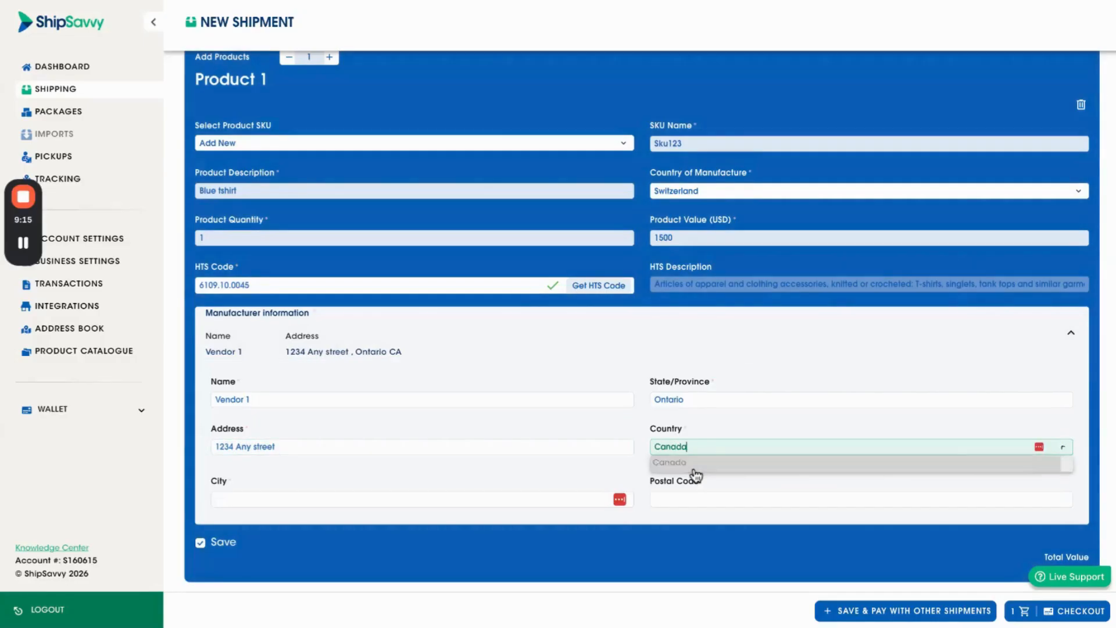
click(519, 501)
text(M)
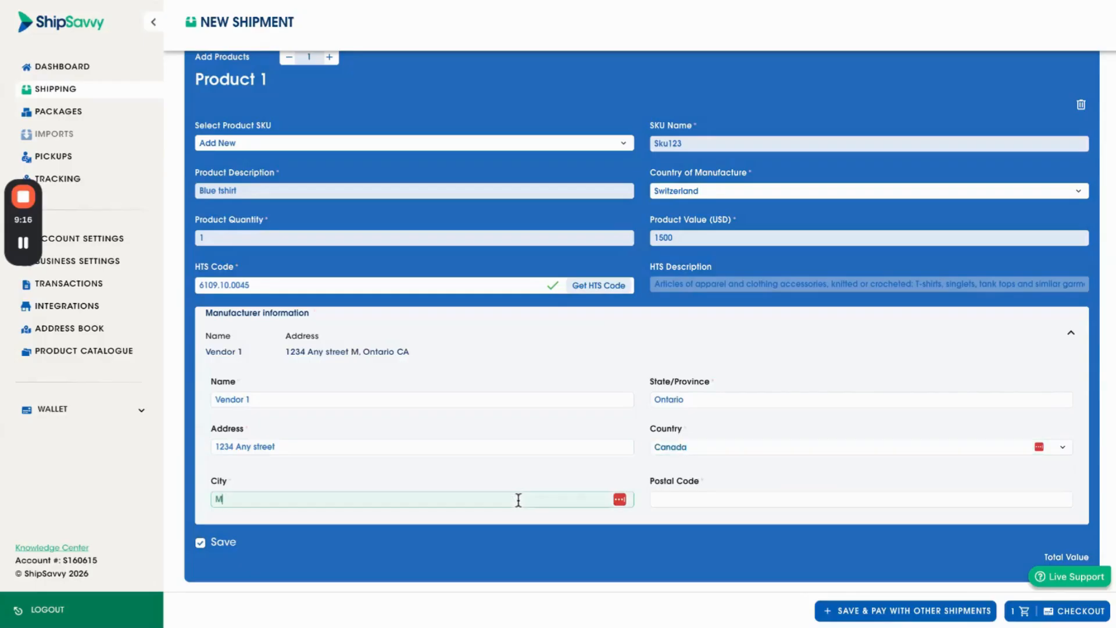
text(ississauga)
key(Tab)
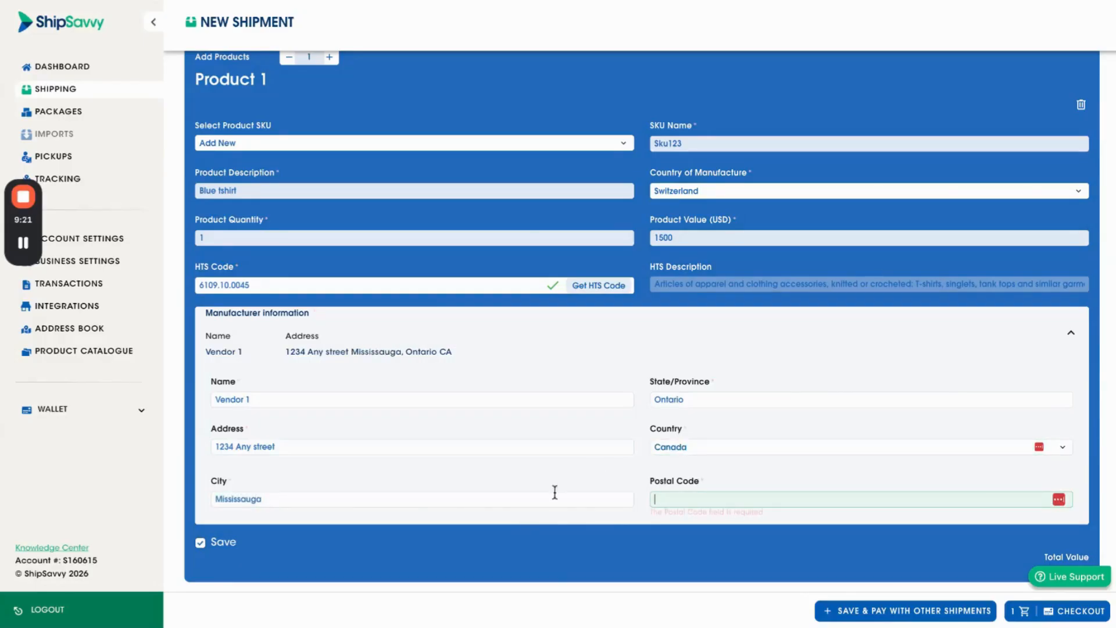
text(L5L 5Z3)
scroll(947, 550, down, 1)
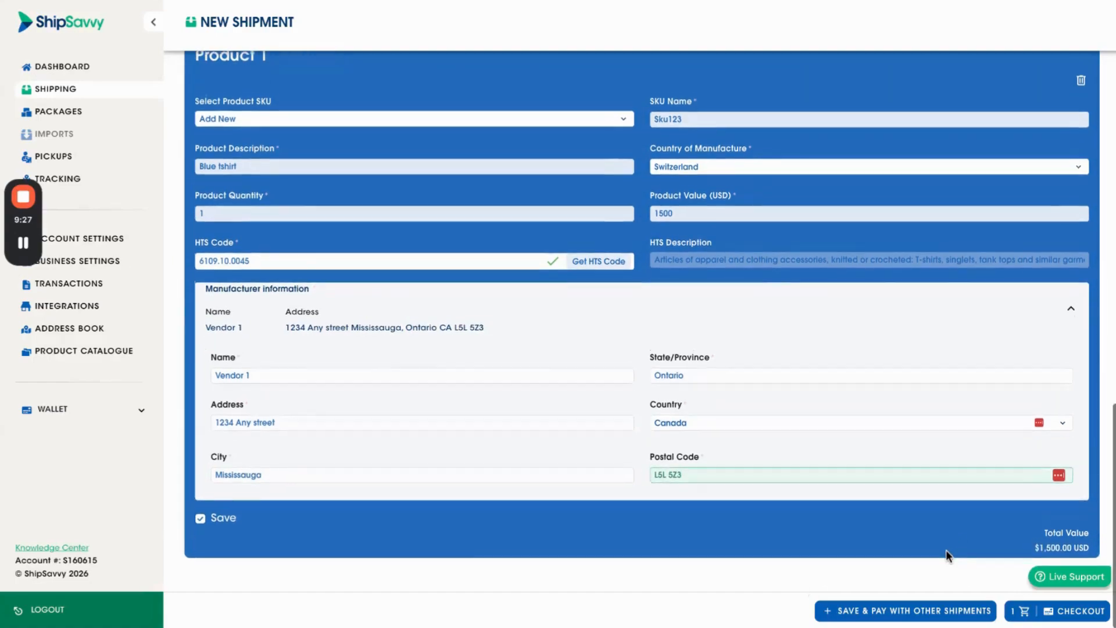
Try the option for having an own last mile shipping label in the Ship To details.
scroll(960, 539, up, 4)
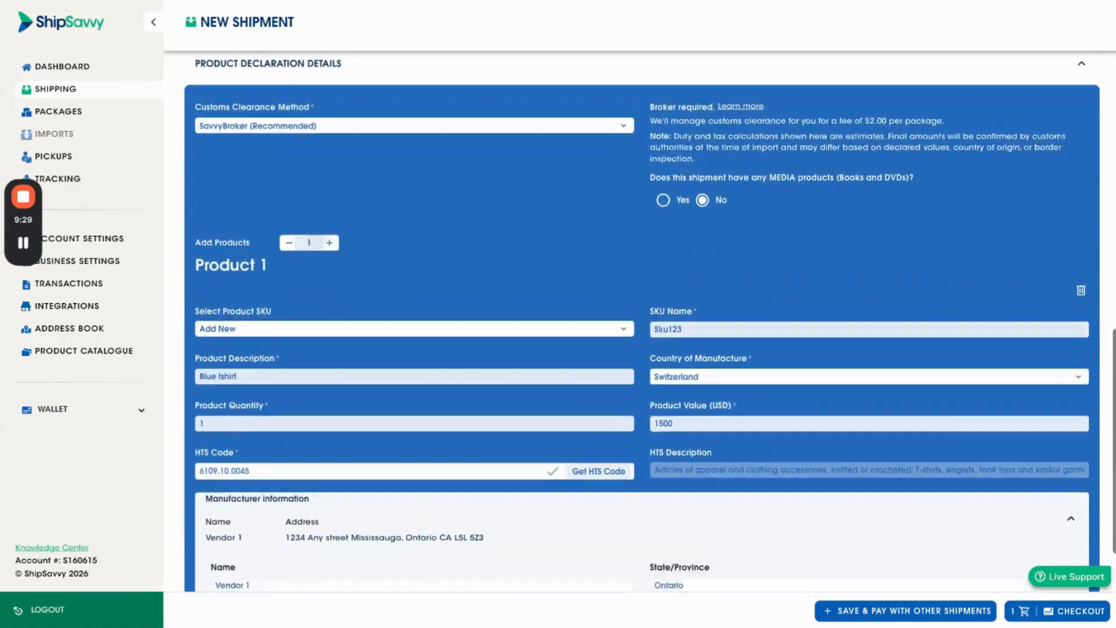
scroll(961, 539, down, 4)
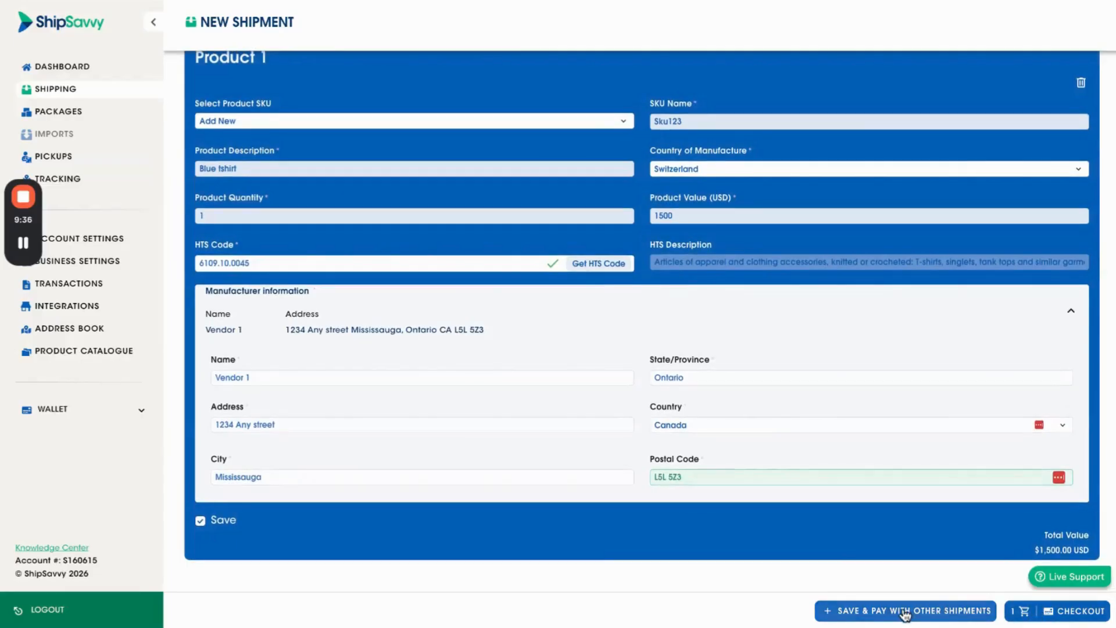
click(942, 615)
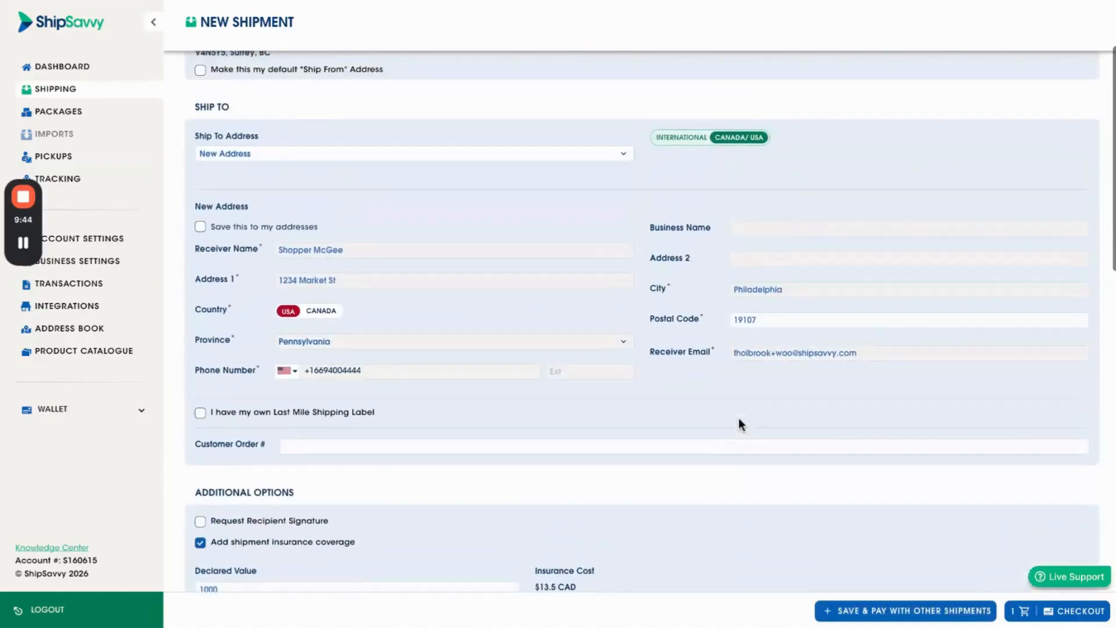
scroll(741, 425, up, 3)
scroll(247, 447, down, 2)
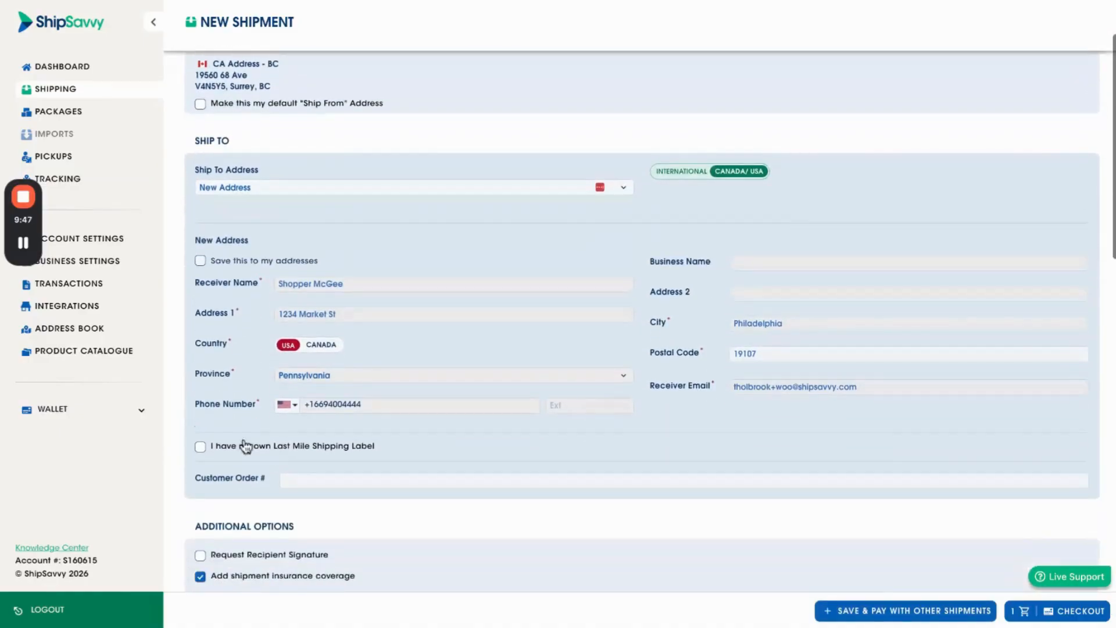
click(246, 447)
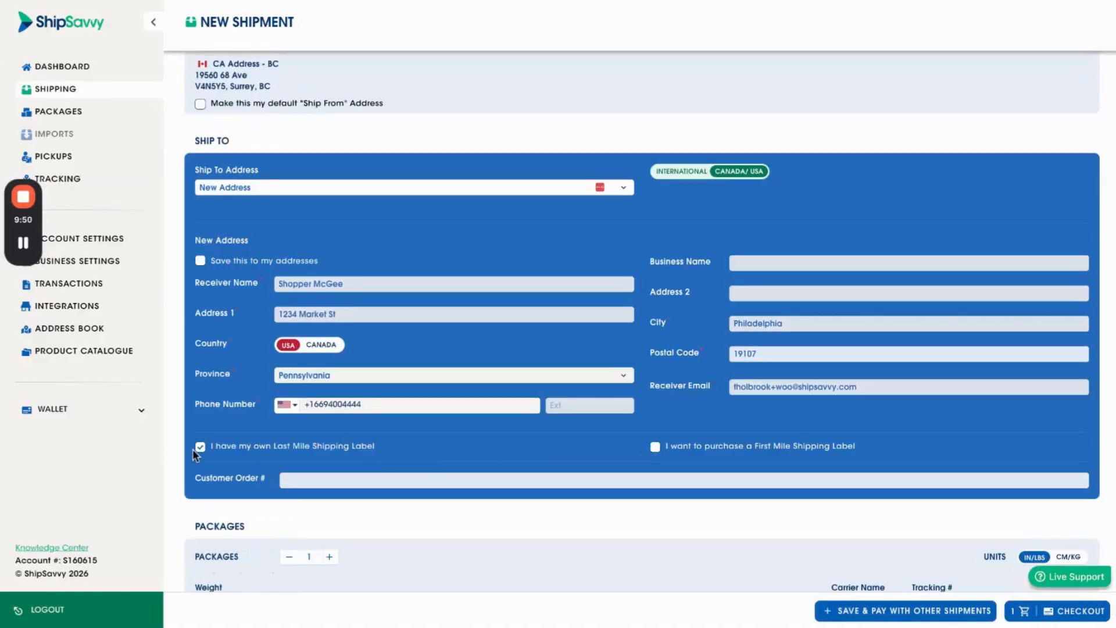
Save the shipment for payment with other shipments and list only the unpaid shipments.
scroll(461, 444, down, 15)
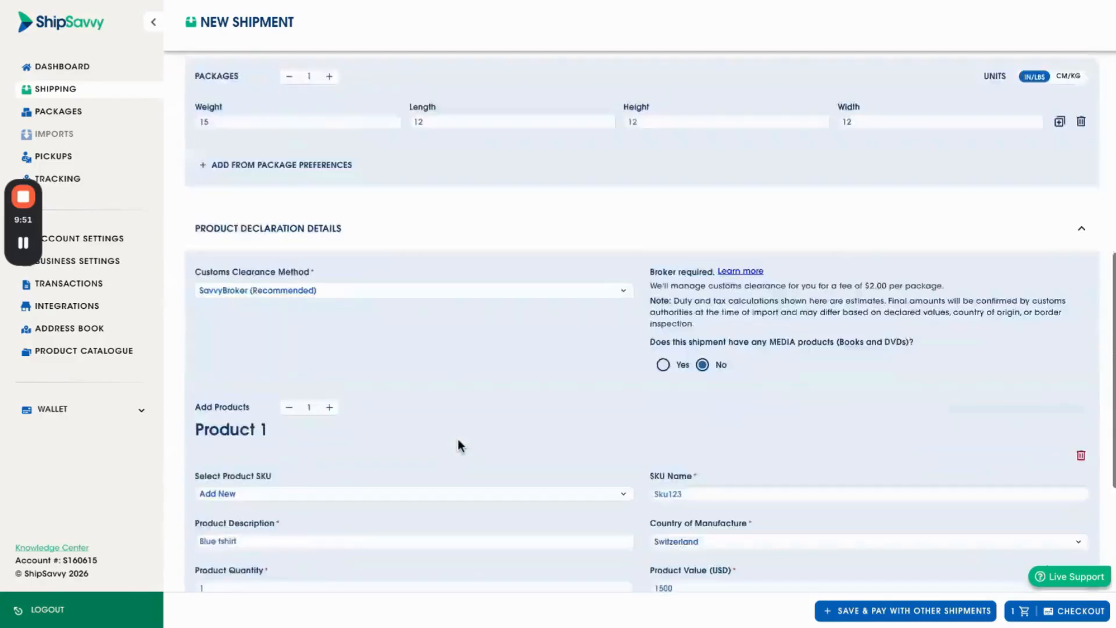
click(867, 613)
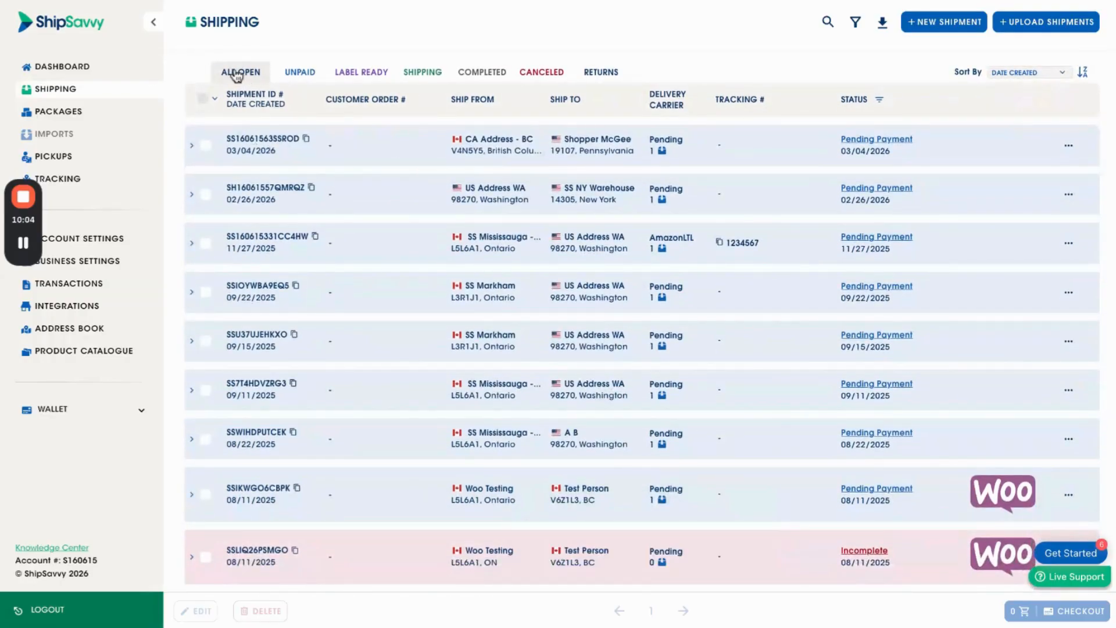
click(298, 77)
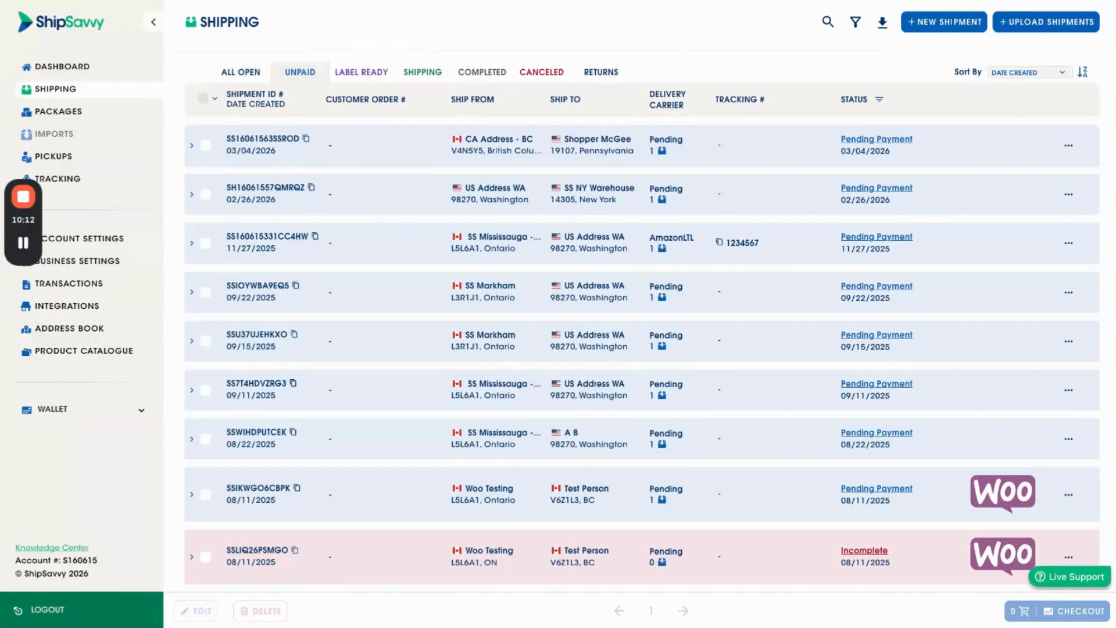
Open the newest unpaid shipment for editing and proceed to checkout to get its shipping services.
click(1068, 146)
click(1019, 169)
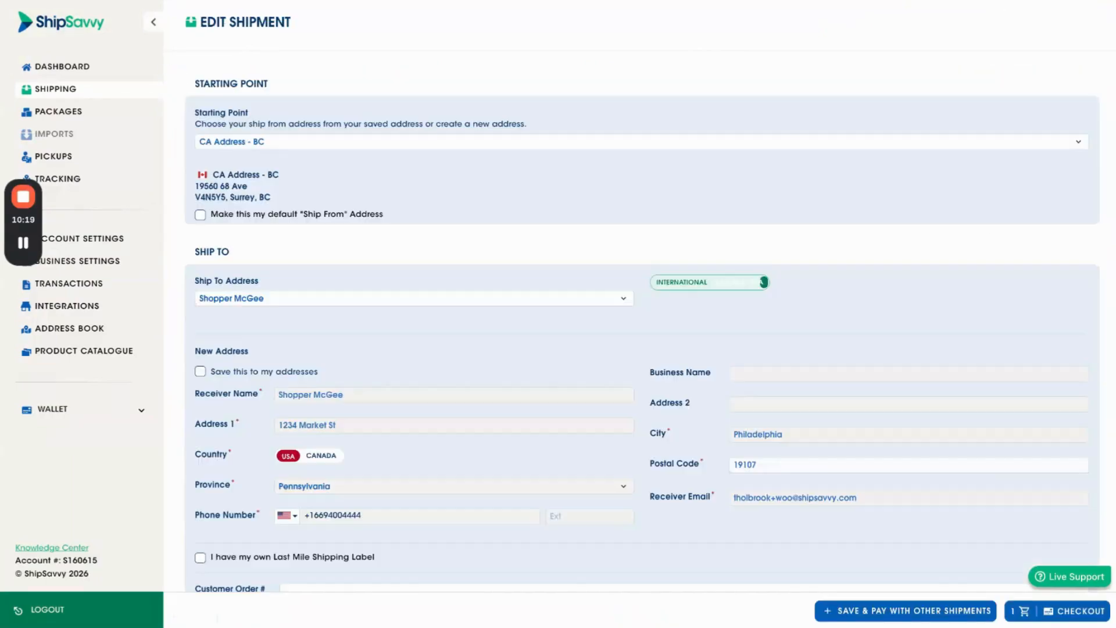
click(1044, 616)
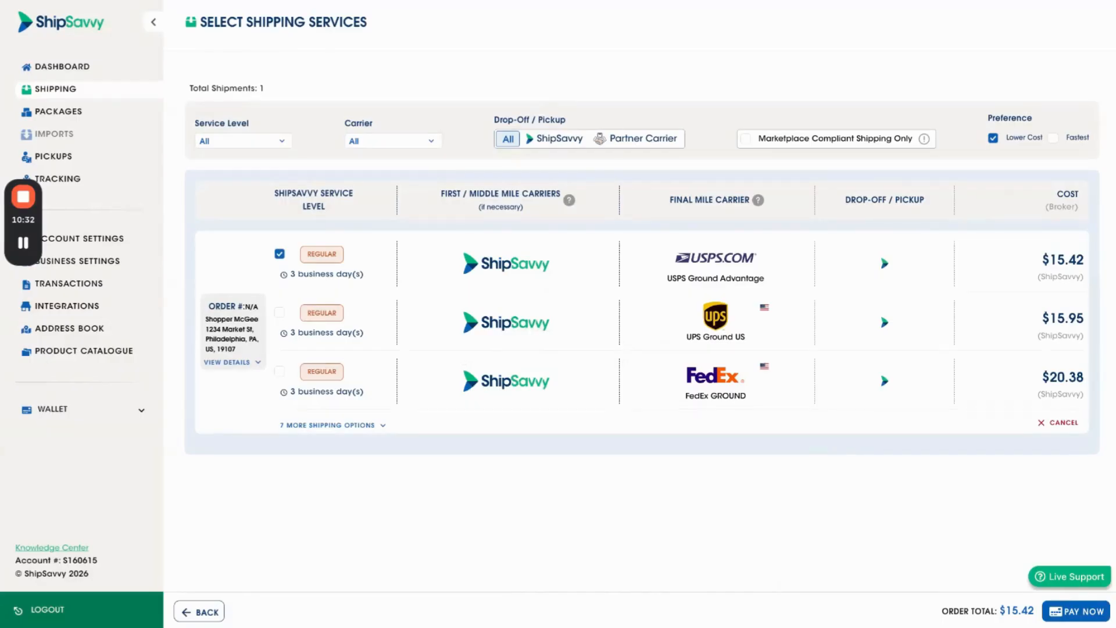
Examine the available service level and carrier filter options for the shipping services.
click(282, 141)
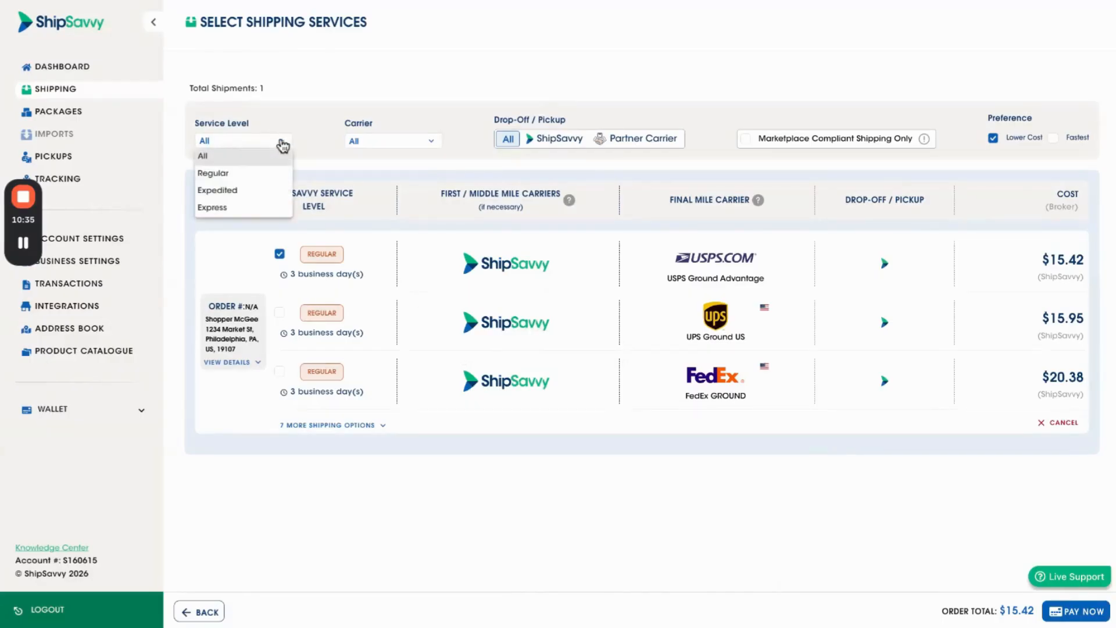
click(282, 142)
click(432, 143)
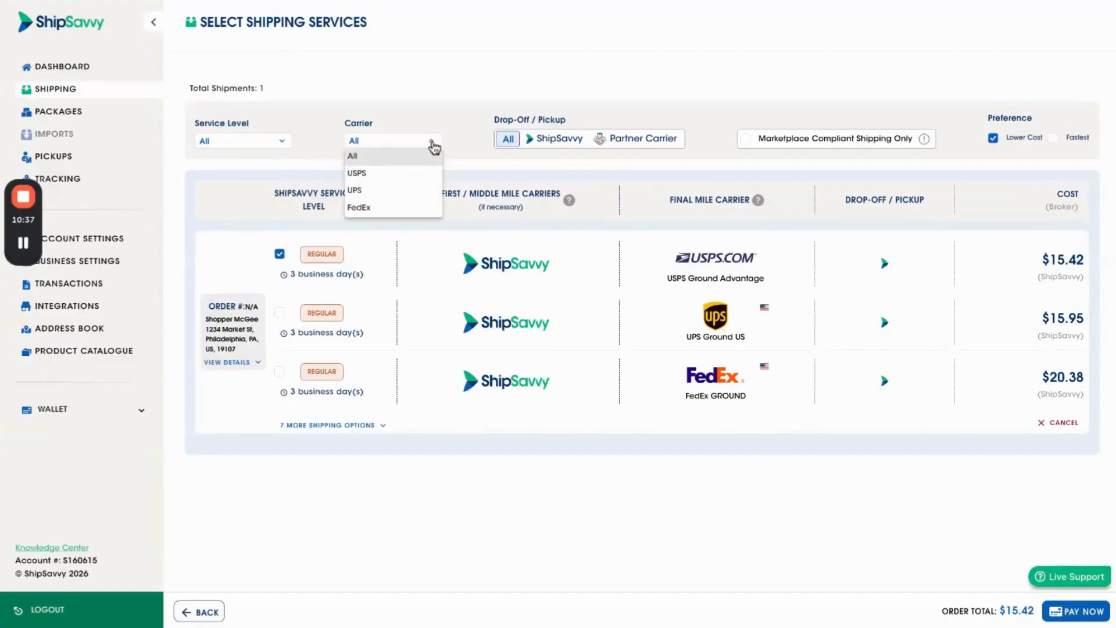
click(431, 143)
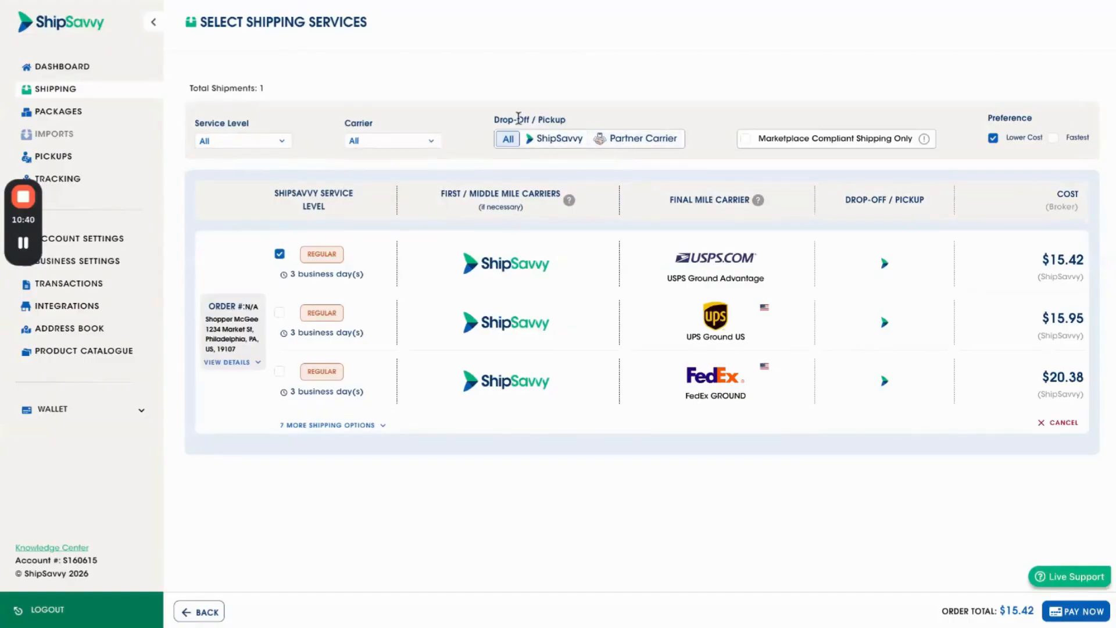
Compare the ShipSavvy and Partner Carrier drop-off services with all shipping options expanded, and set the drop-off filter back to All.
click(560, 140)
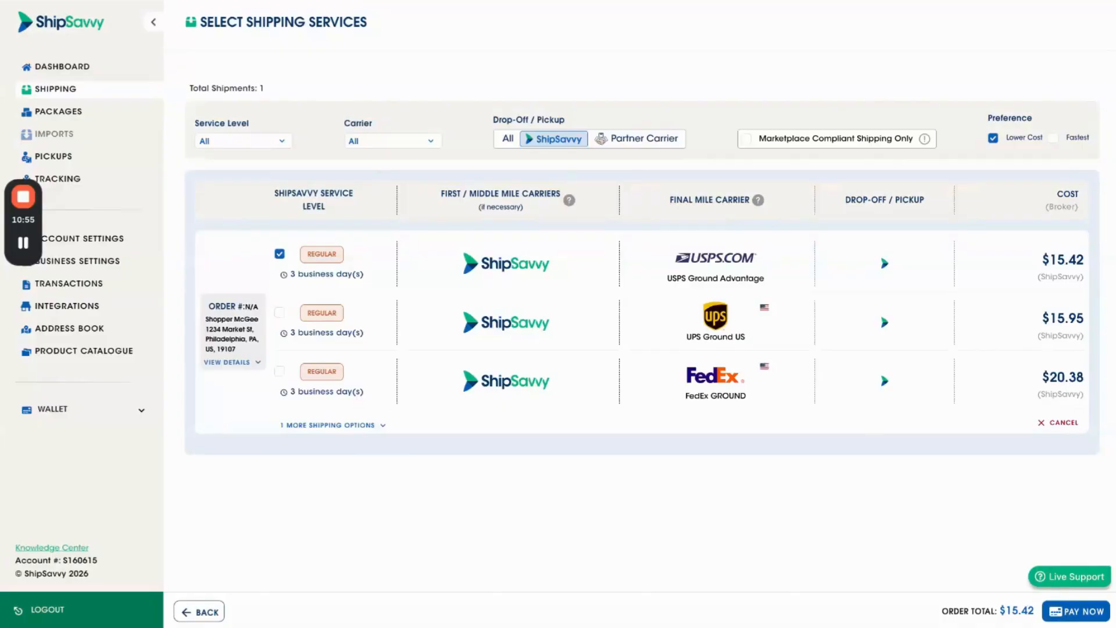
click(625, 142)
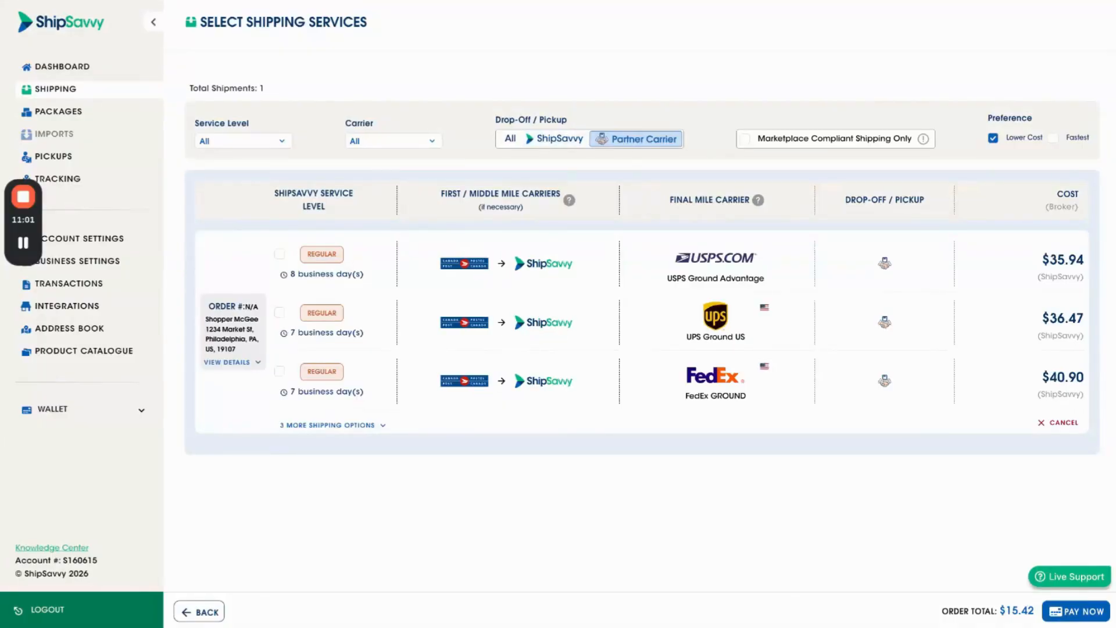
click(375, 425)
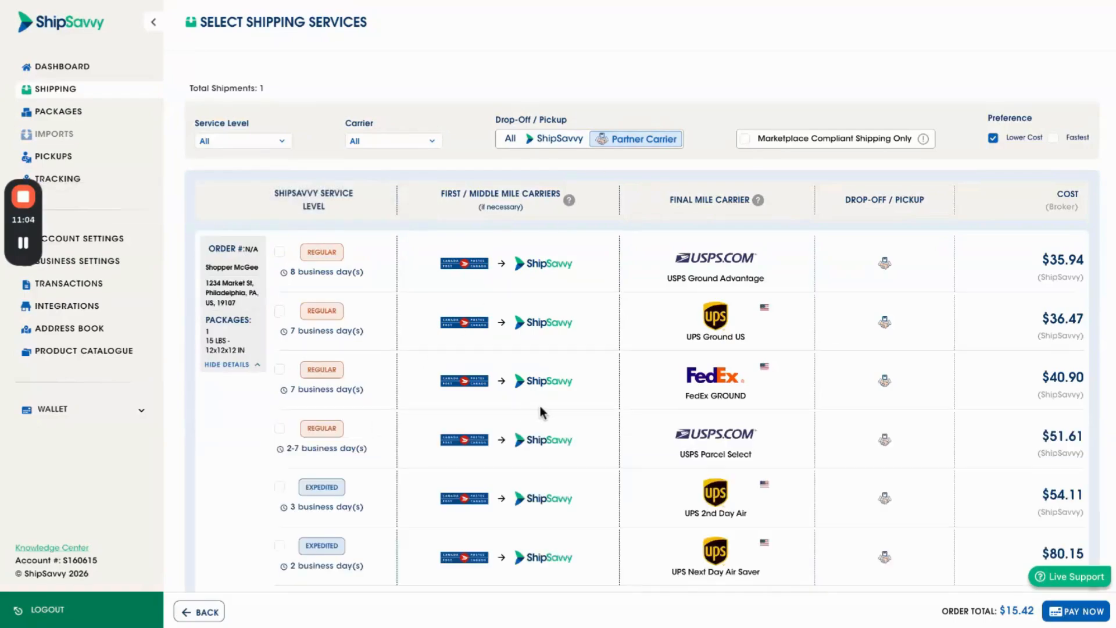
scroll(540, 411, down, 1)
scroll(540, 411, up, 1)
click(553, 142)
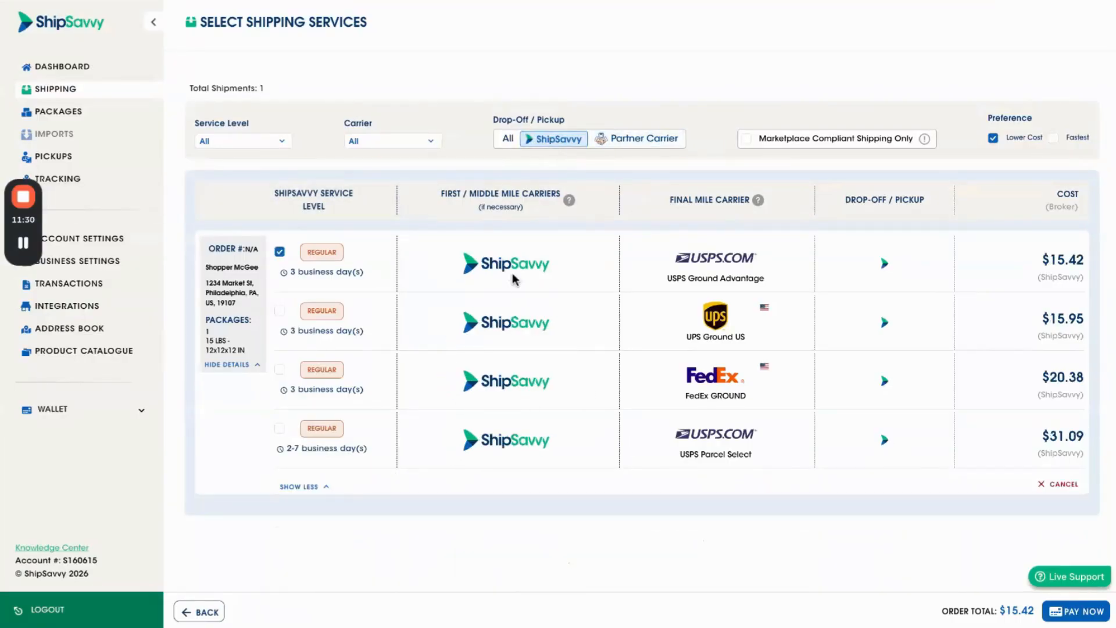
mouse_move(685, 213)
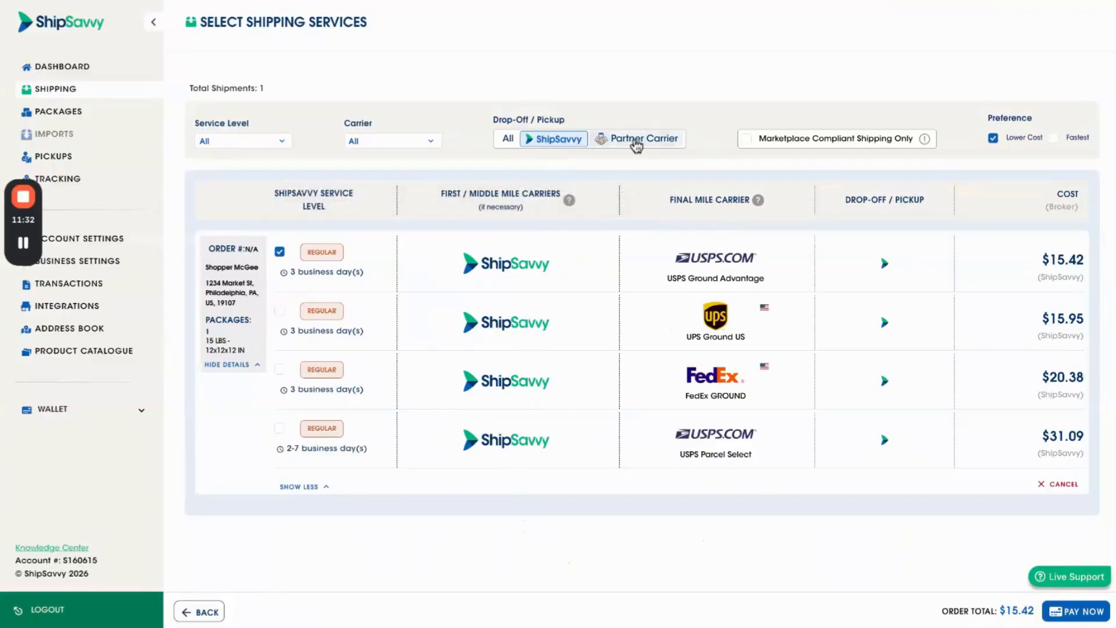
click(507, 138)
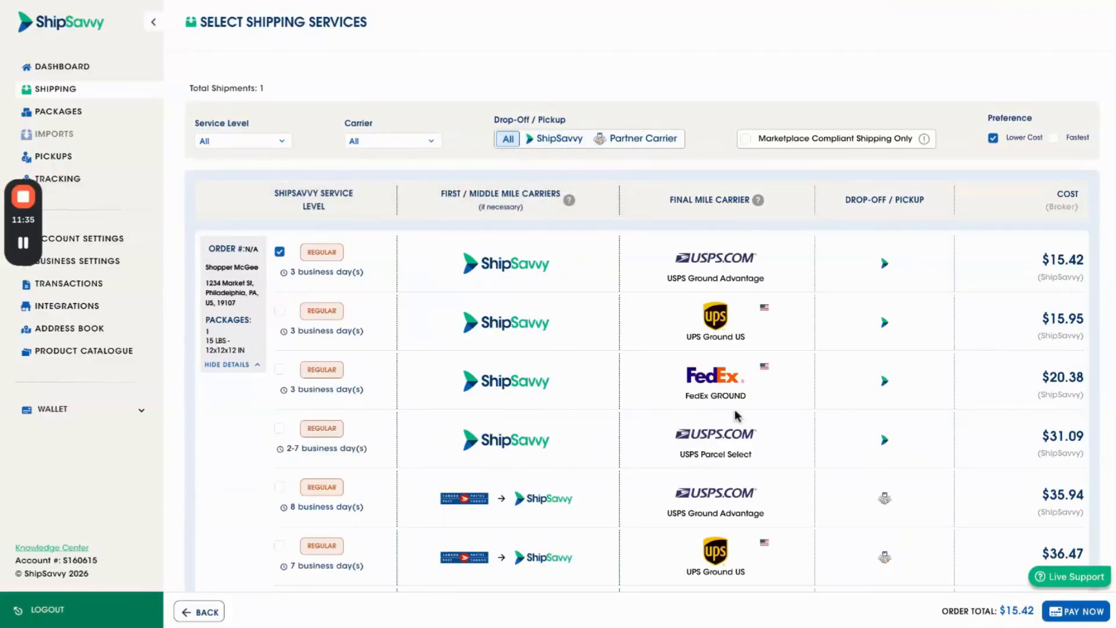
Examine the delivery times, final mile carriers, drop-off types and costs of the listed shipping services.
scroll(735, 294, down, 1)
scroll(735, 293, up, 1)
drag(296, 272, 361, 273)
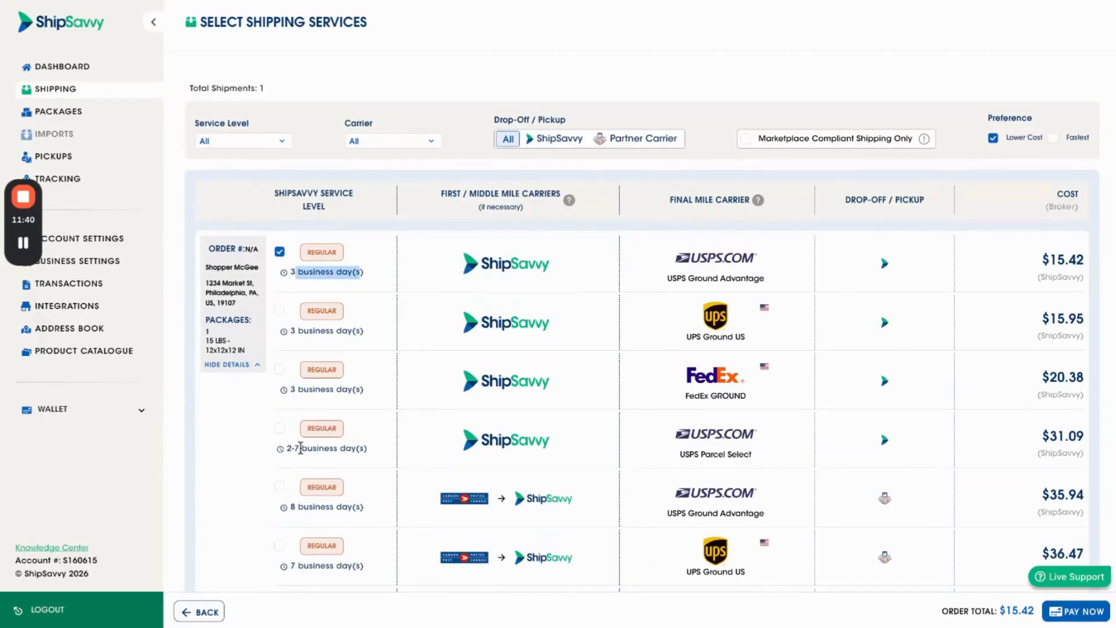
drag(295, 448, 356, 448)
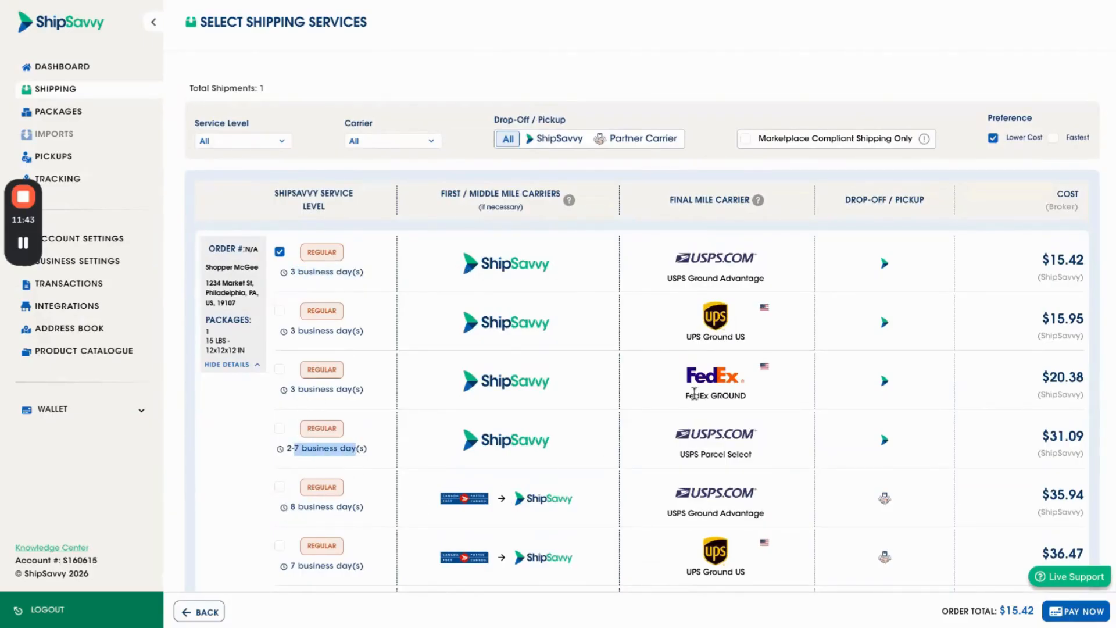
triple_click(672, 281)
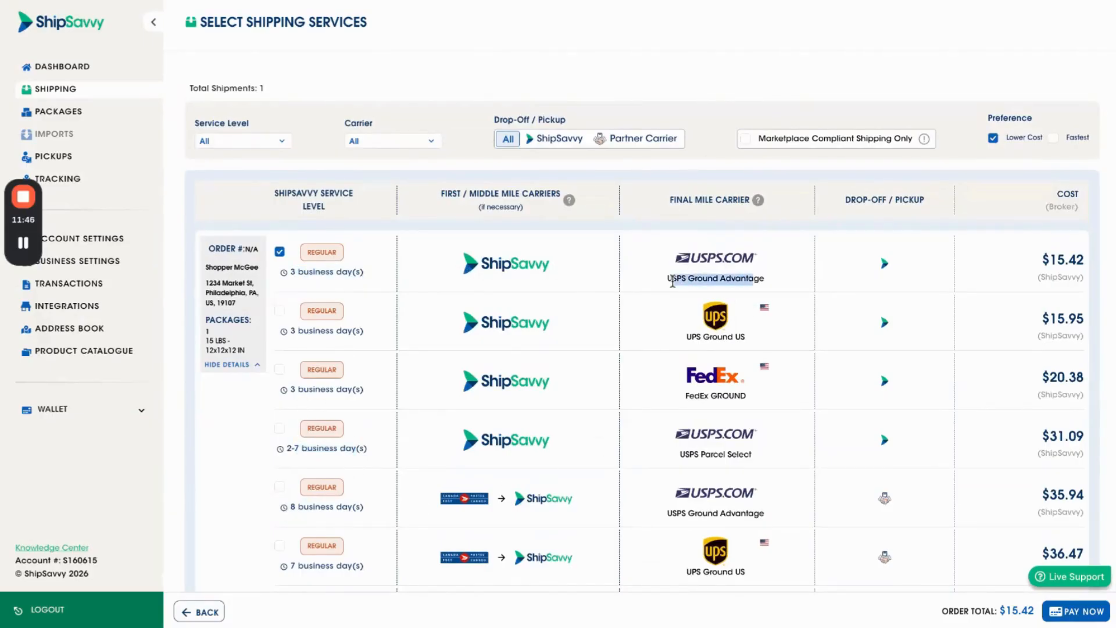
drag(686, 338, 728, 337)
scroll(1055, 281, down, 1)
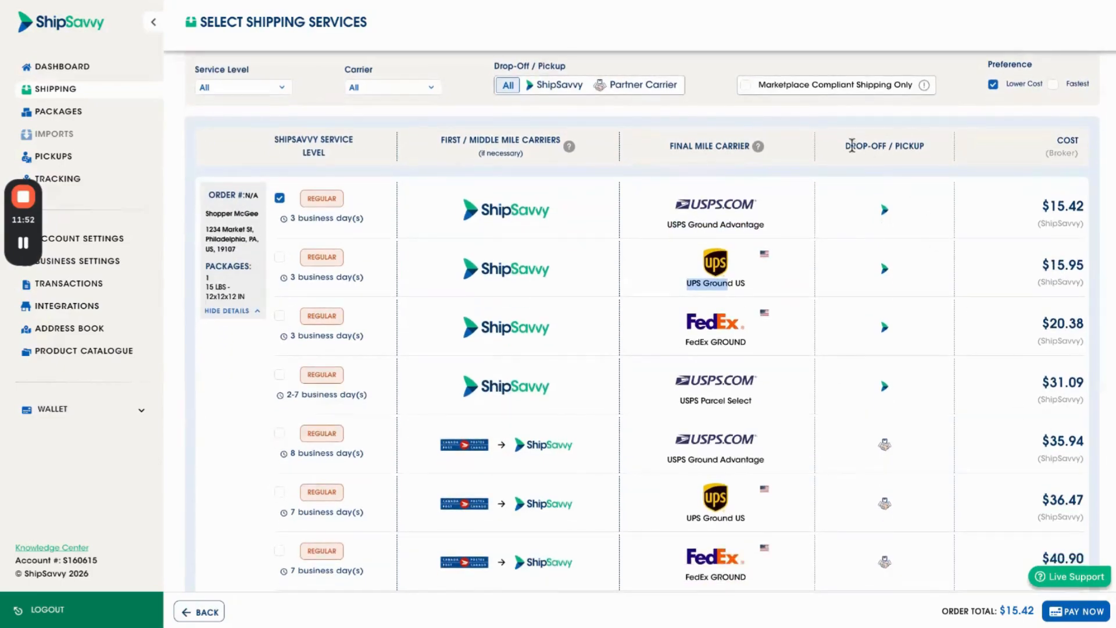
drag(849, 146, 925, 146)
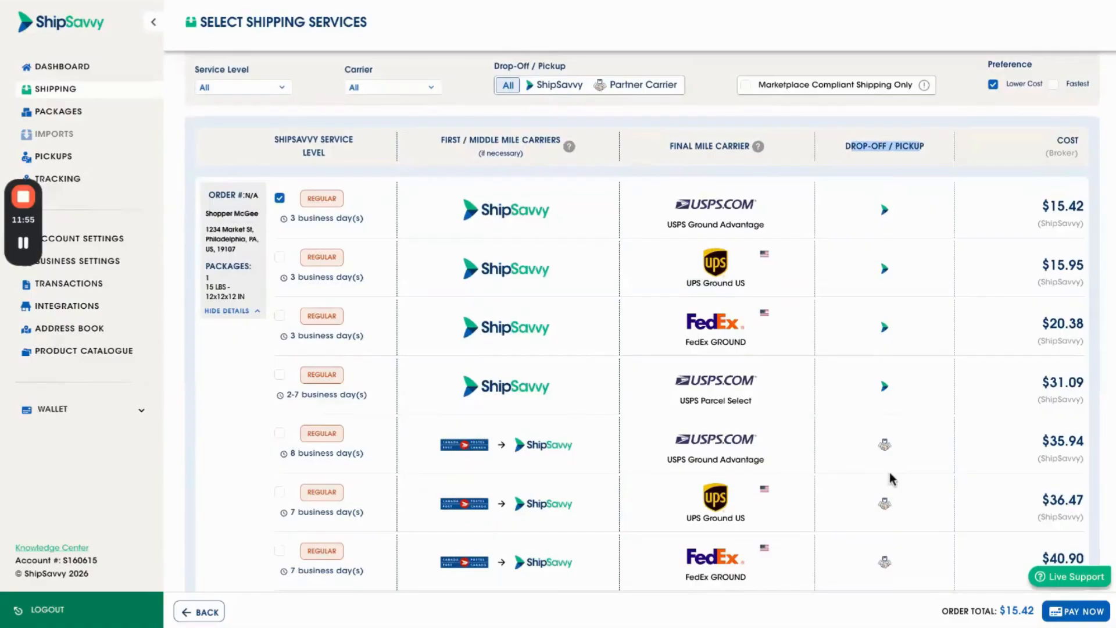
click(995, 287)
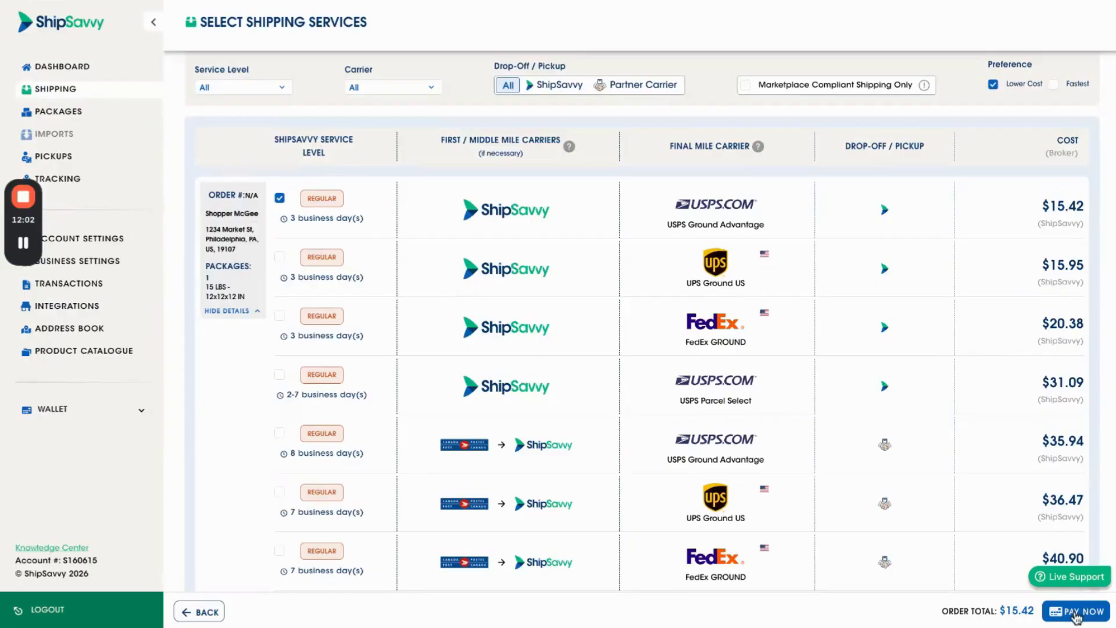
Proceed to payment with the preselected USPS Ground Advantage service and check the brokerage fee, GST/HST, and estimated duties and taxes.
click(1076, 615)
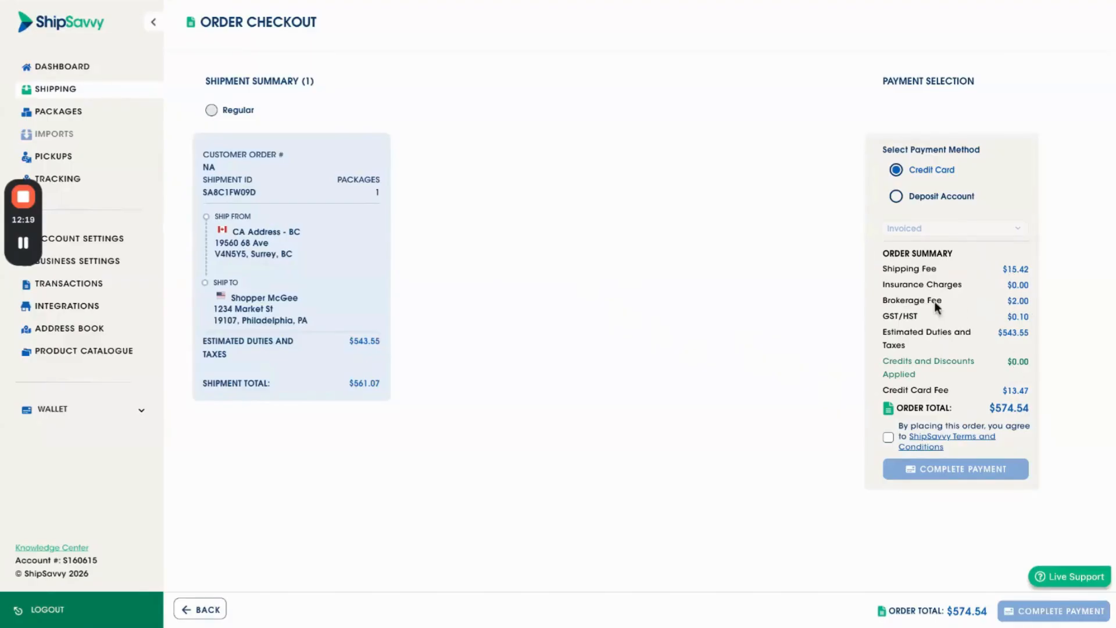
drag(884, 300, 919, 317)
drag(883, 329, 910, 347)
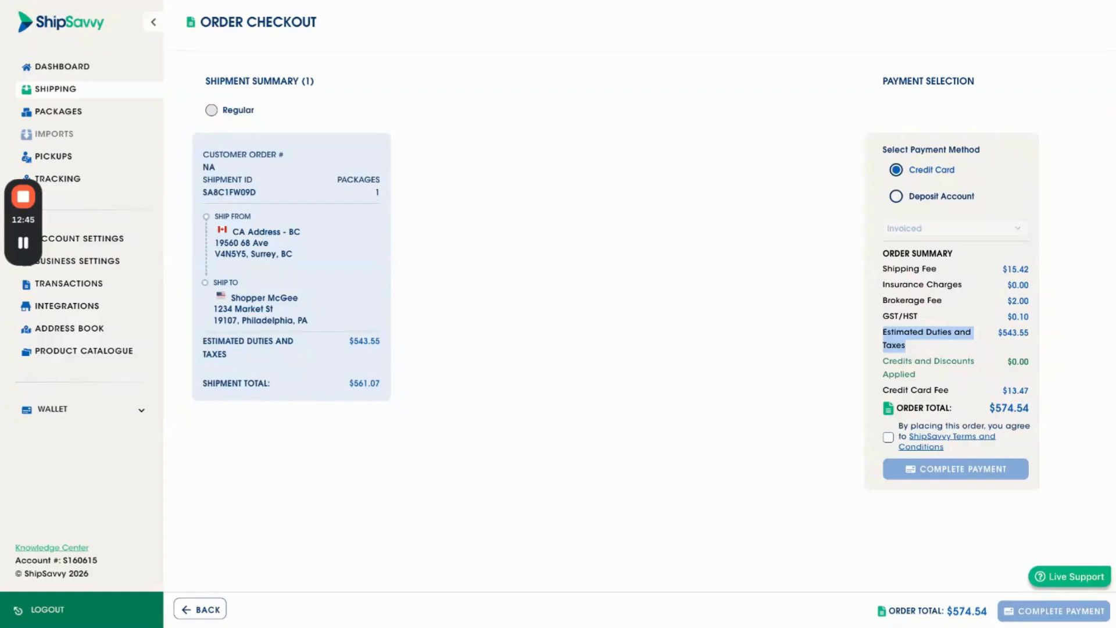
Agree to the ShipSavvy terms and conditions, compare the order summary under Deposit Account, and choose Credit Card as payment method.
click(889, 437)
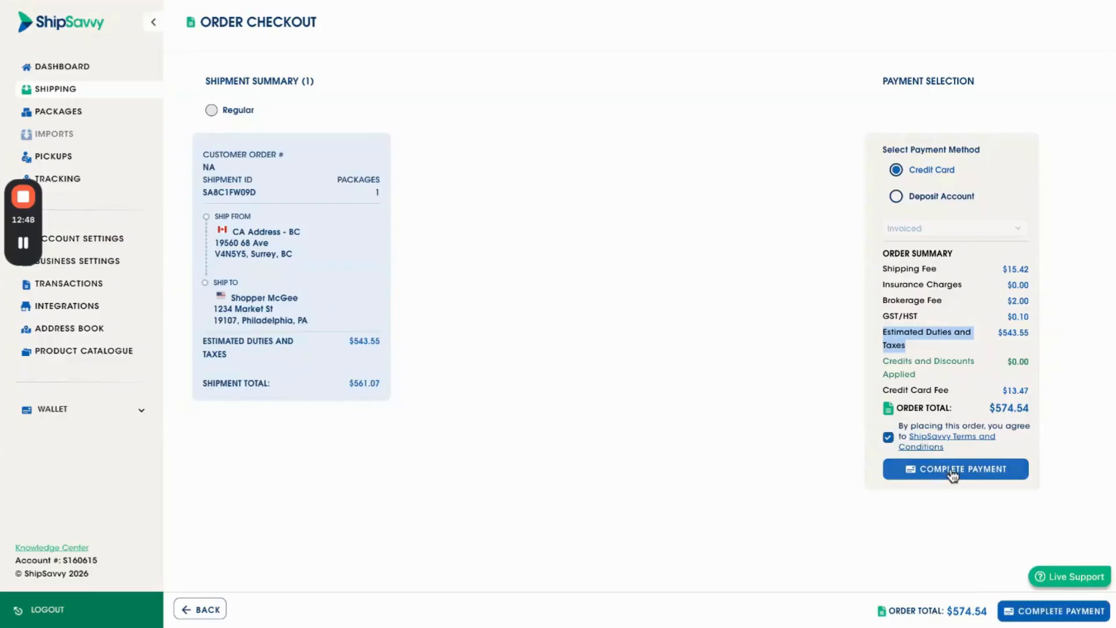
click(936, 197)
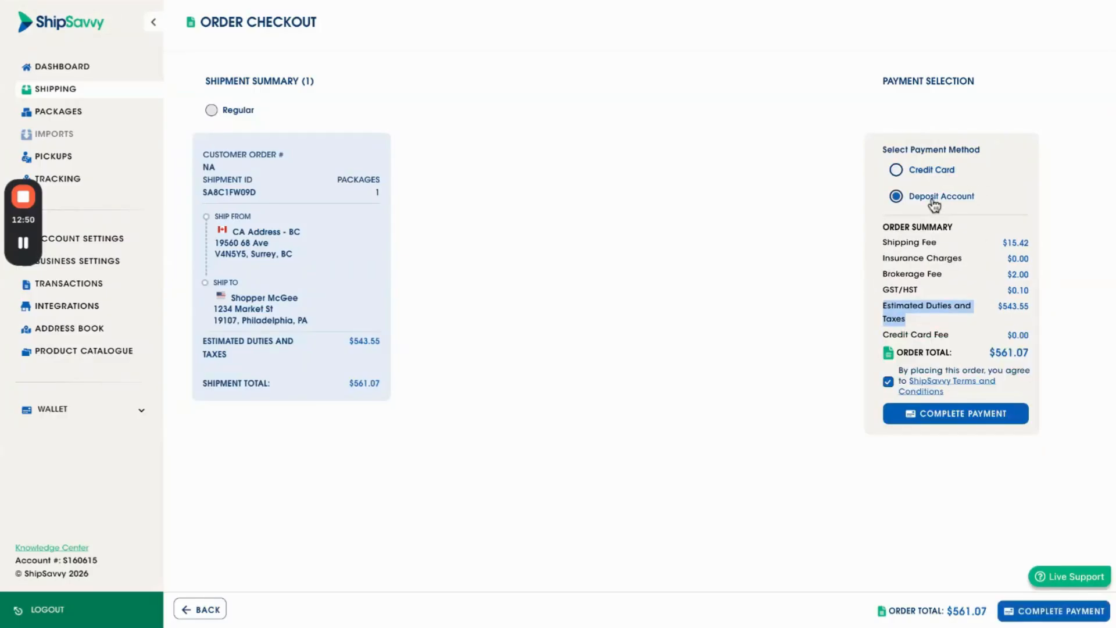
click(924, 170)
click(929, 343)
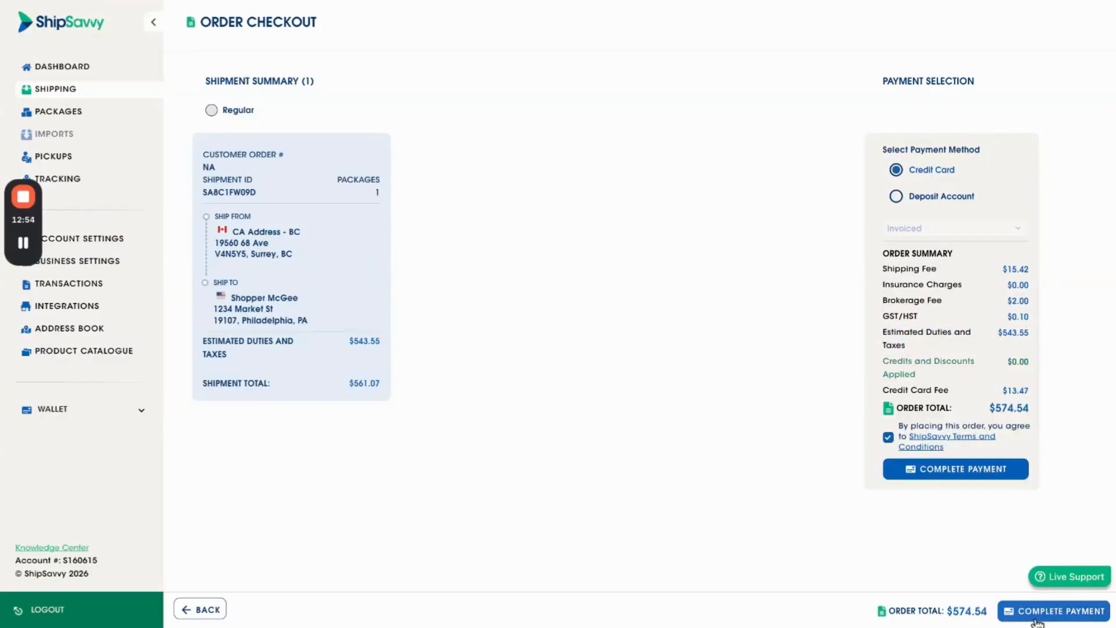